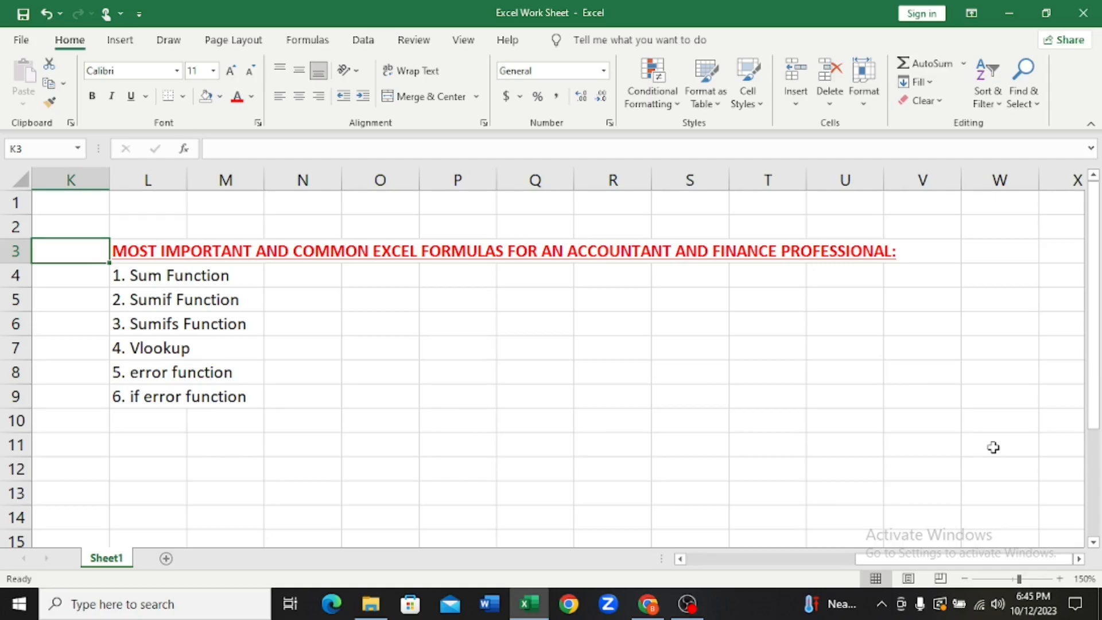
# Review the heading and the list of common Excel formulas in column L, from Sum Function to Vlookup.
pyautogui.press('Right')
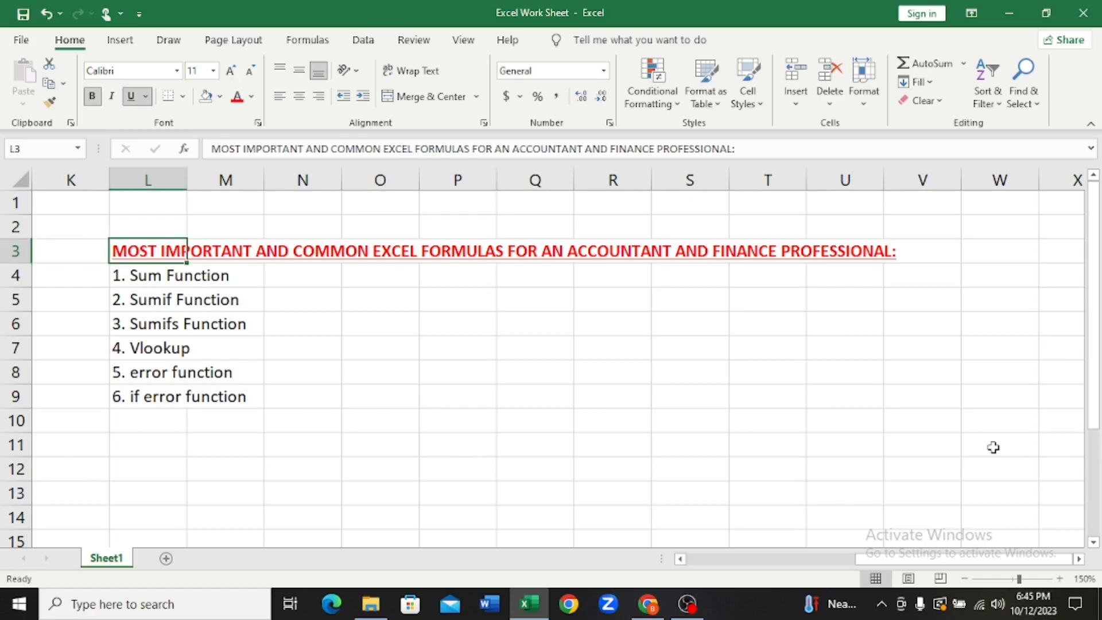
pyautogui.press('Right')
pyautogui.press('Right')
pyautogui.press('Right')
pyautogui.press('Right')
pyautogui.press('Left')
pyautogui.press('Left')
pyautogui.press('Left')
pyautogui.press('Left')
pyautogui.press('Down')
pyautogui.press('Up')
pyautogui.press('Down')
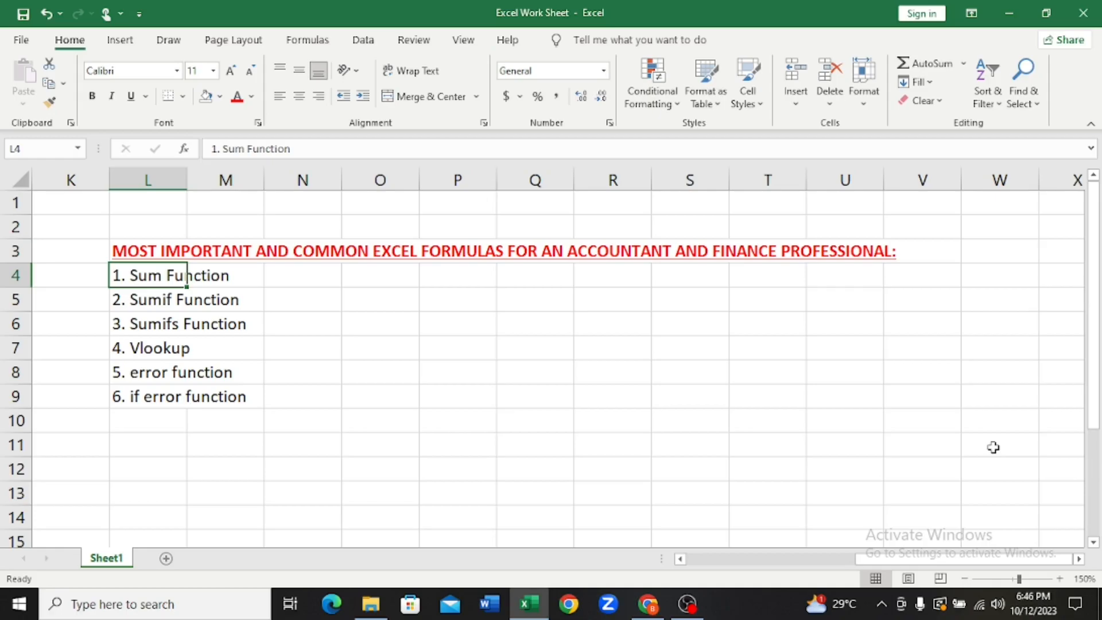
pyautogui.press('Right')
pyautogui.press('Left')
pyautogui.press('Down')
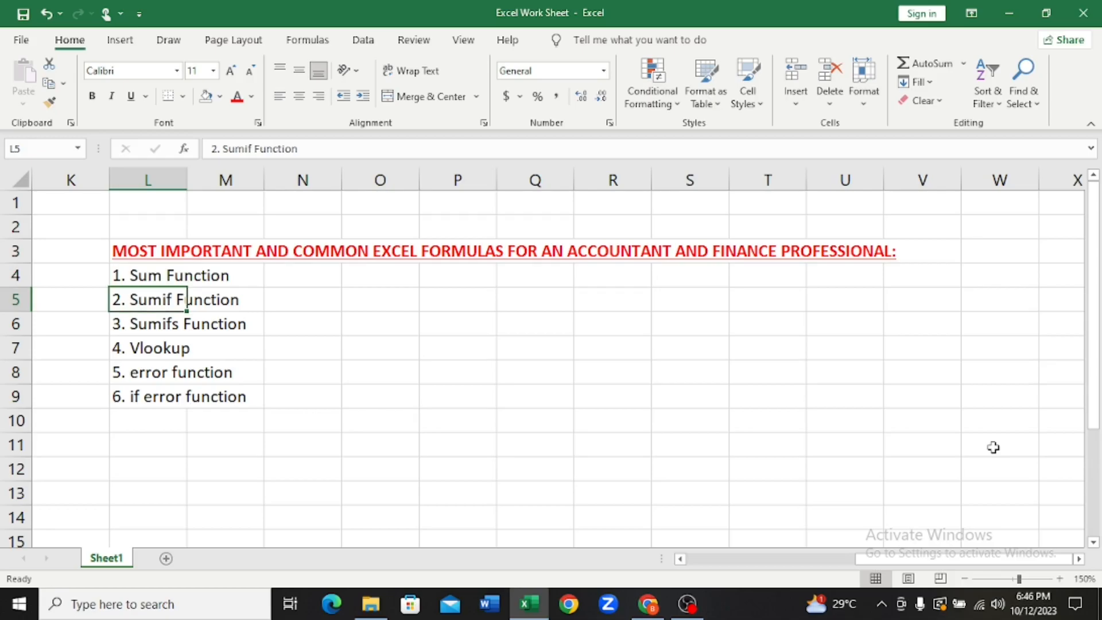
pyautogui.press('Down')
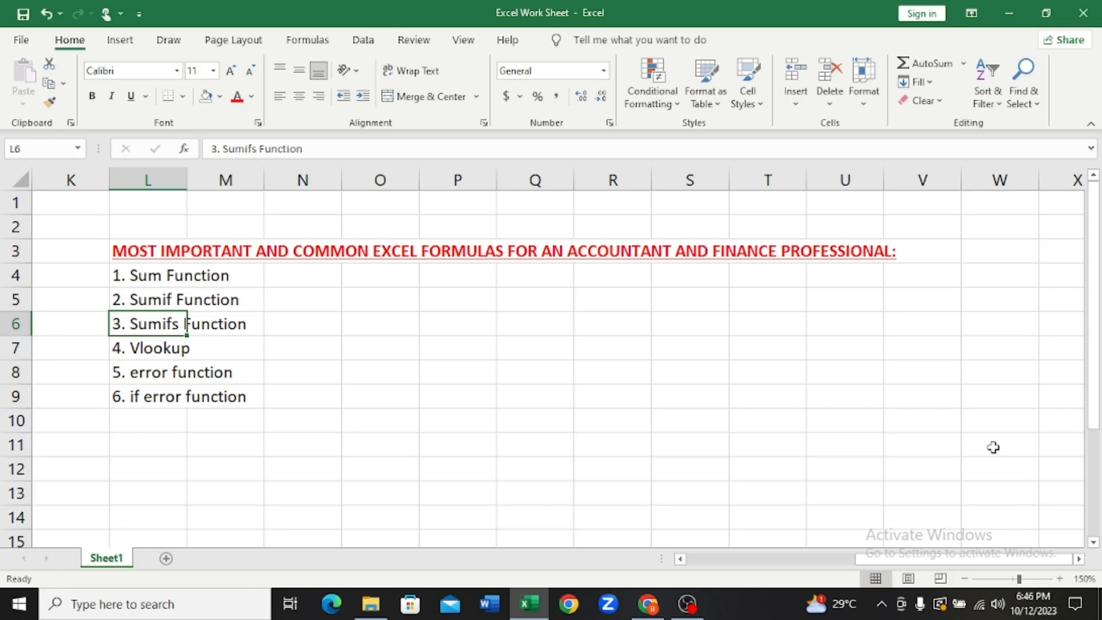
pyautogui.press('Down')
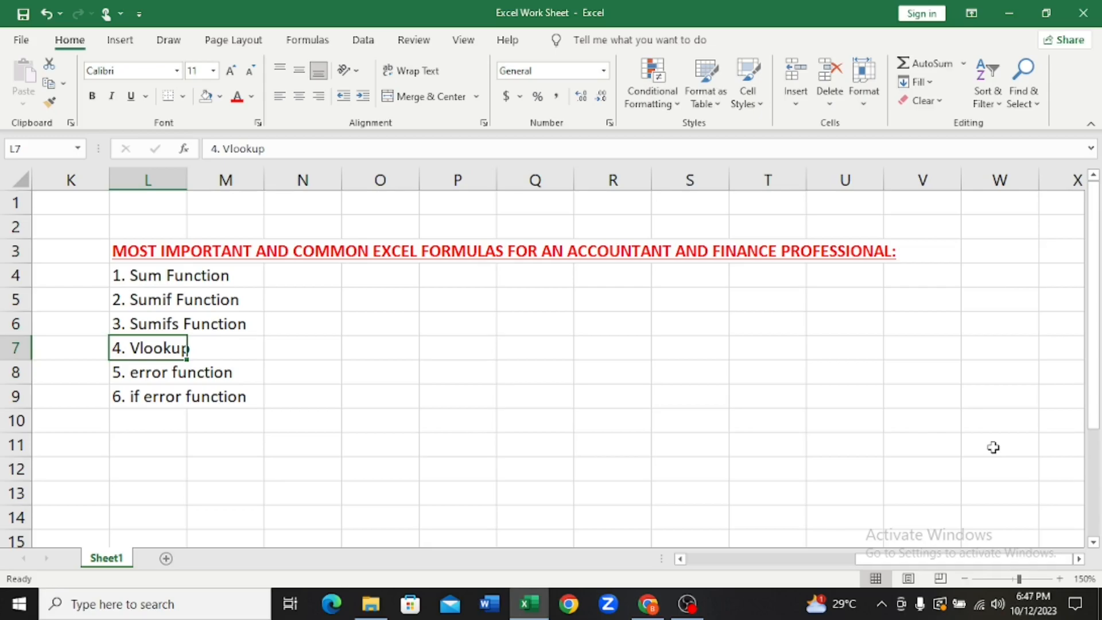
# Enter Hlookup in cell N7, on the same row as the Vlookup entry.
pyautogui.press('Right')
pyautogui.press('Right')
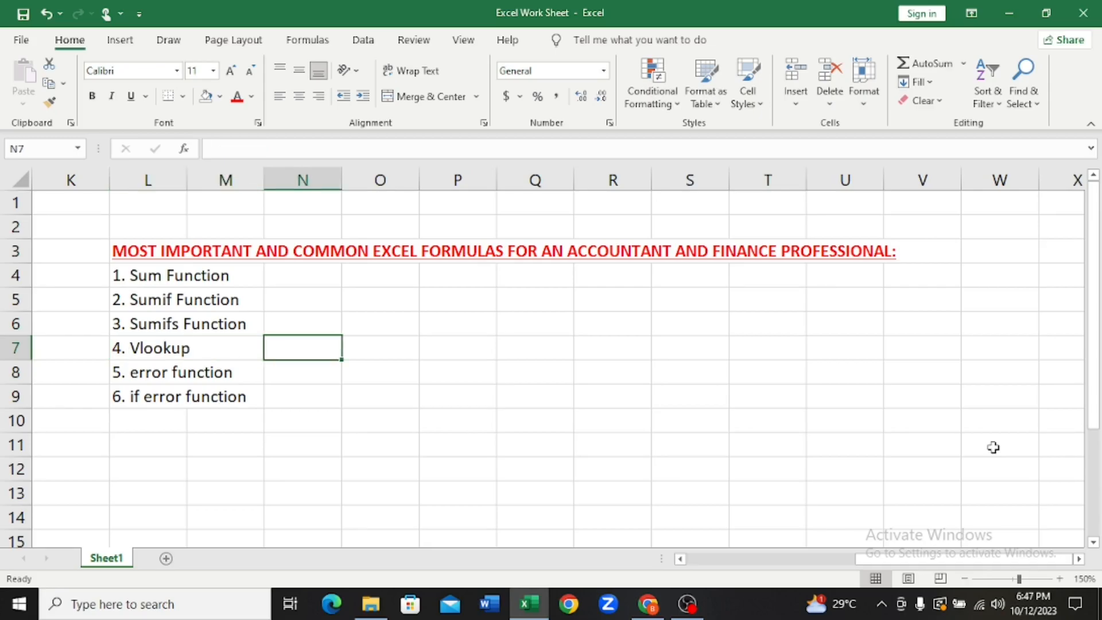
pyautogui.write('Hlookup')
pyautogui.press('Return')
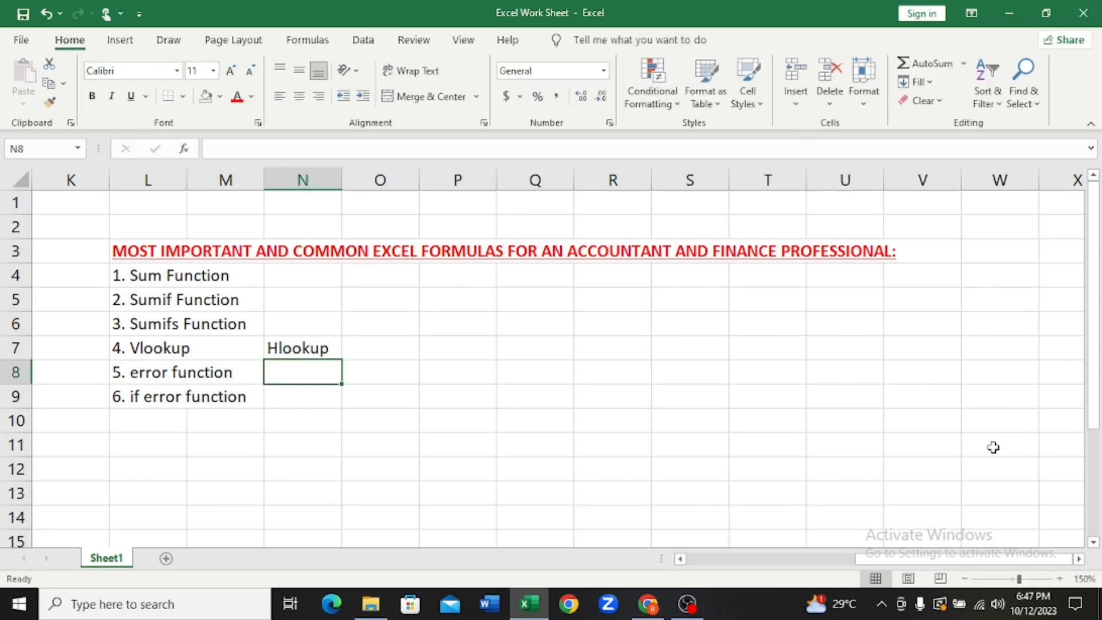
# Review the Vlookup, error function and if error function entries, and return to the sales table at the sheet's start.
pyautogui.press('Up')
pyautogui.press('Left')
pyautogui.press('Left')
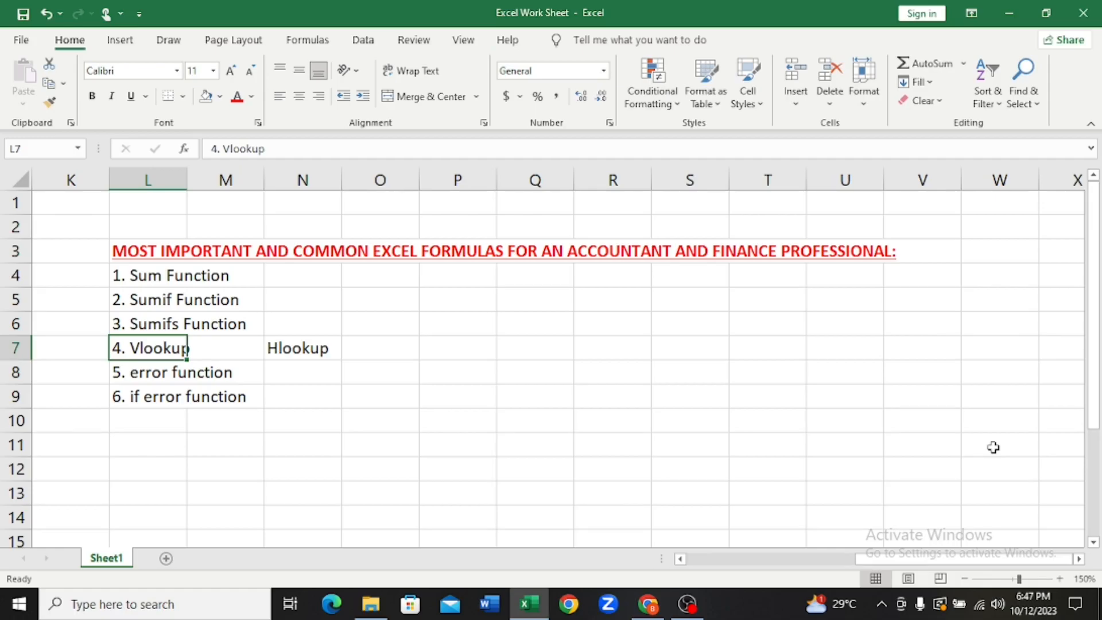
pyautogui.press('Down')
pyautogui.press('Down')
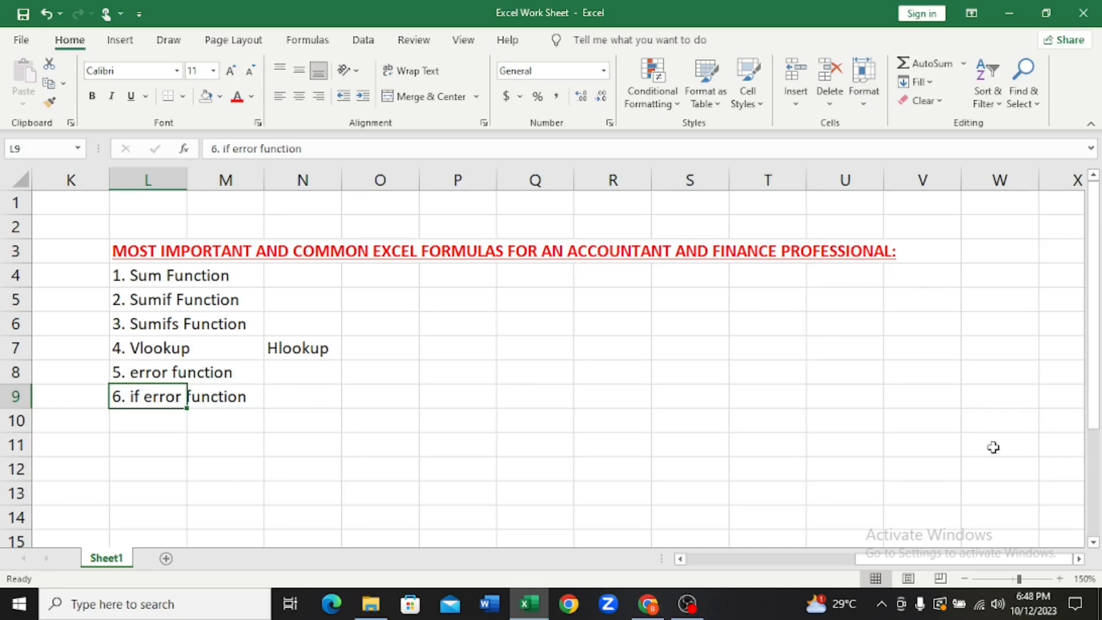
pyautogui.press('Left')
pyautogui.press('Left')
pyautogui.press('Left')
pyautogui.press('Left')
pyautogui.press('Left')
pyautogui.press('Left')
pyautogui.press('Left')
pyautogui.press('Left')
pyautogui.press('Left')
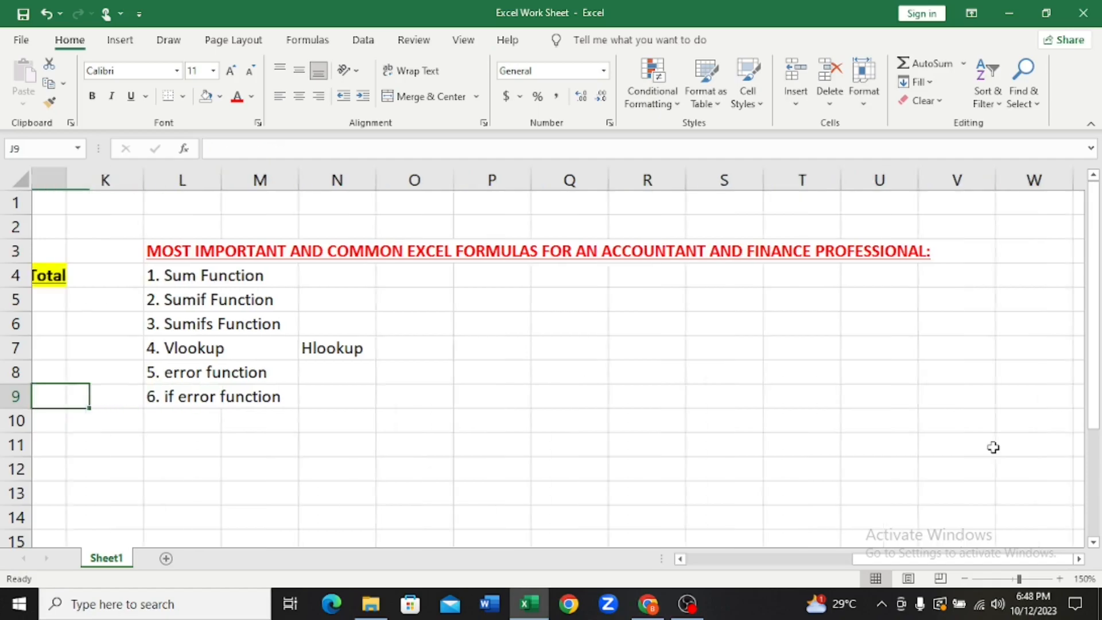
pyautogui.press('Left')
pyautogui.press('Left')
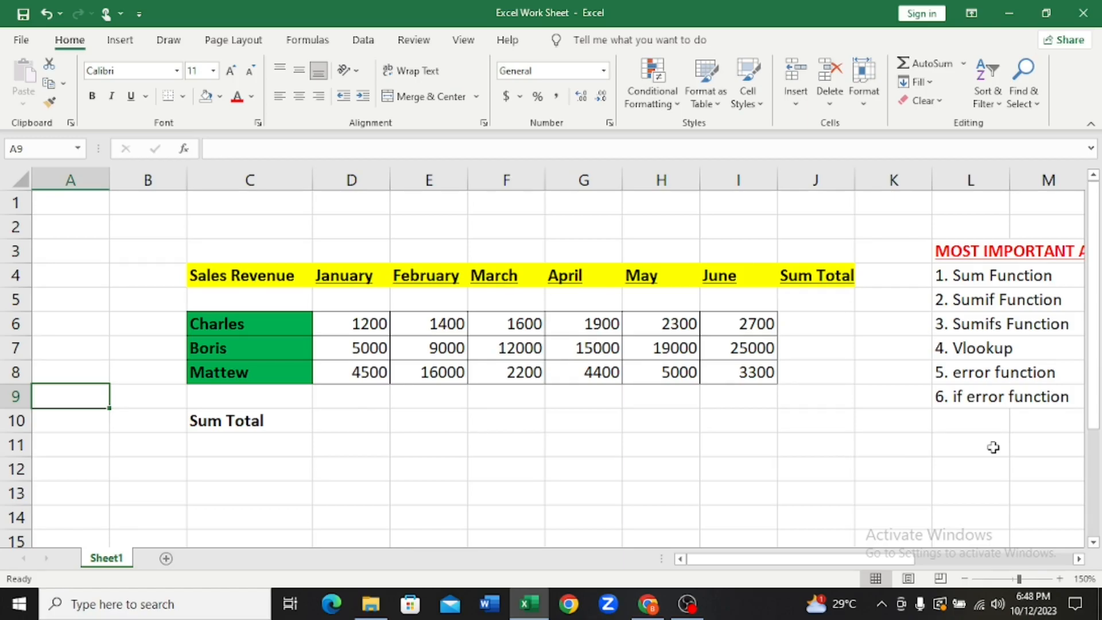
# Examine the Sales Revenue table's monthly figures for the three salespeople.
pyautogui.press('Up')
pyautogui.press('Up')
pyautogui.press('Up')
pyautogui.press('Right')
pyautogui.press('Right')
pyautogui.press('Right')
pyautogui.press('Up')
pyautogui.press('Up')
pyautogui.press('Down')
pyautogui.press('Down')
pyautogui.press('Down')
pyautogui.press('Down')
pyautogui.press('Right')
pyautogui.press('Up')
pyautogui.press('Up')
pyautogui.press('Left')
pyautogui.press('Left')
pyautogui.press('Up')
pyautogui.press('Up')
pyautogui.press('Right')
pyautogui.press('Down')
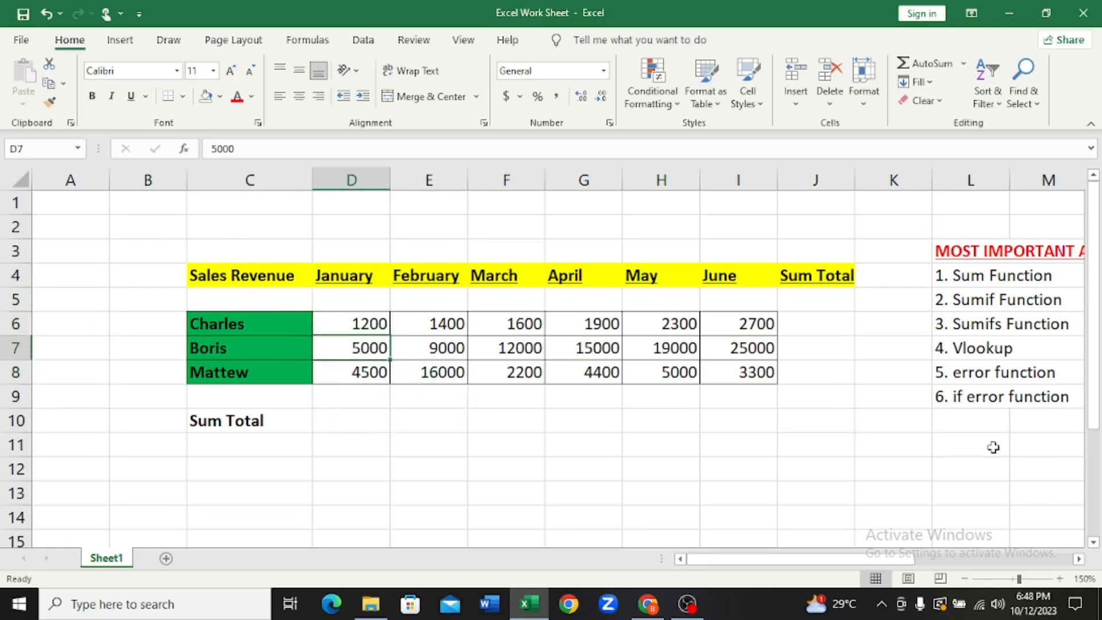
pyautogui.press('Down')
pyautogui.press('Down')
pyautogui.press('Right')
pyautogui.press('Right')
pyautogui.press('Right')
pyautogui.press('Up')
pyautogui.press('Up')
pyautogui.press('Up')
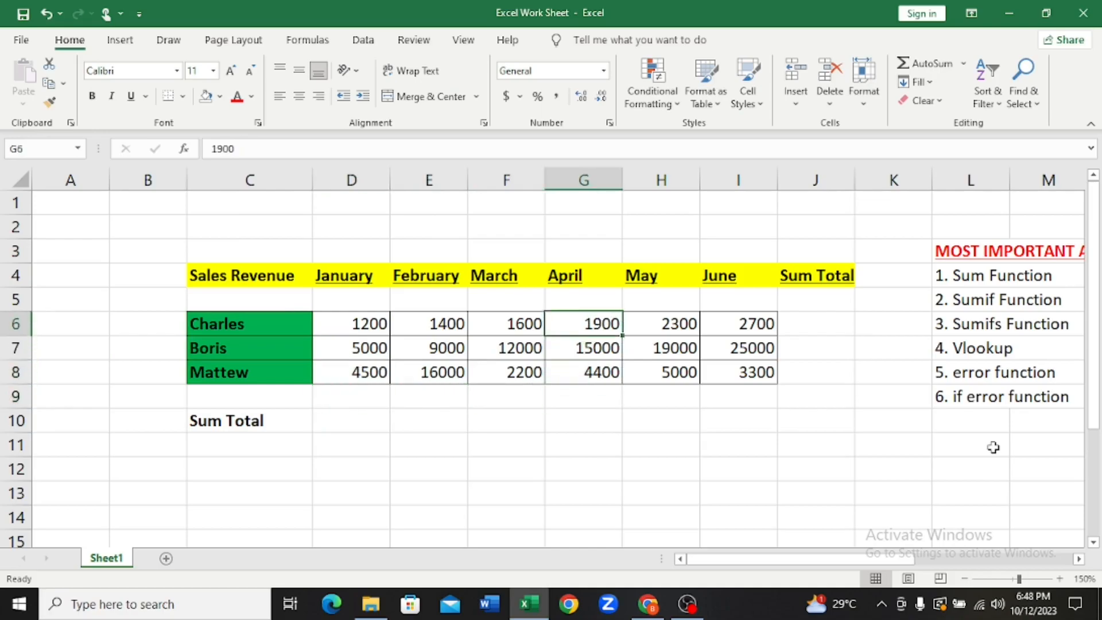
# Examine the empty Sum Total column and Sum Total row of the sales table.
pyautogui.press('Right')
pyautogui.press('Right')
pyautogui.press('Right')
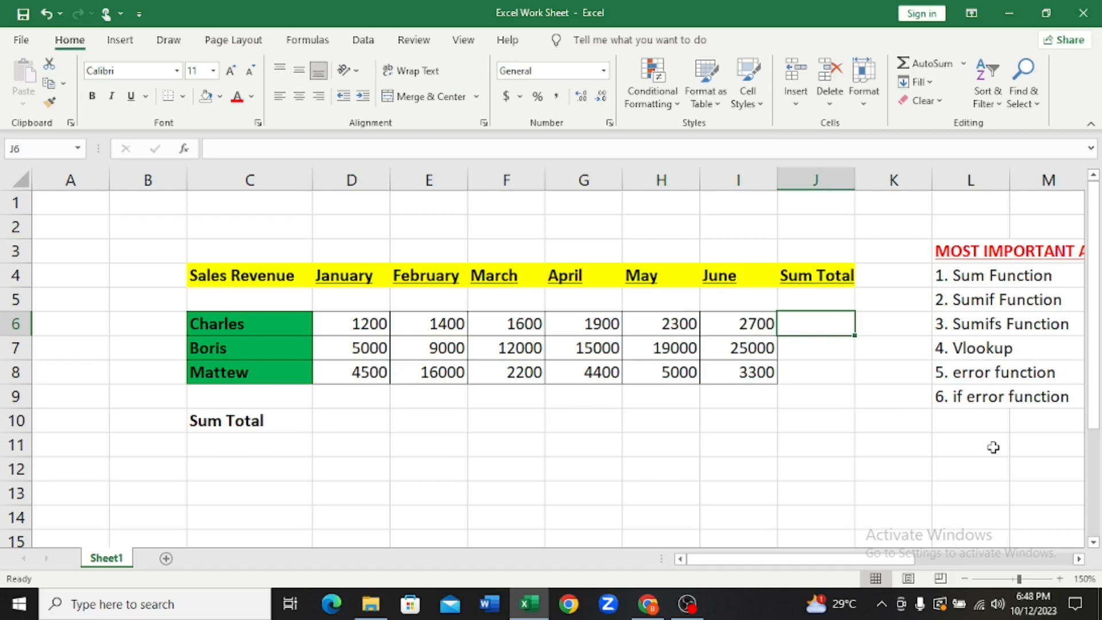
pyautogui.press('Left')
pyautogui.press('Left')
pyautogui.press('Left')
pyautogui.press('Left')
pyautogui.press('Left')
pyautogui.press('Left')
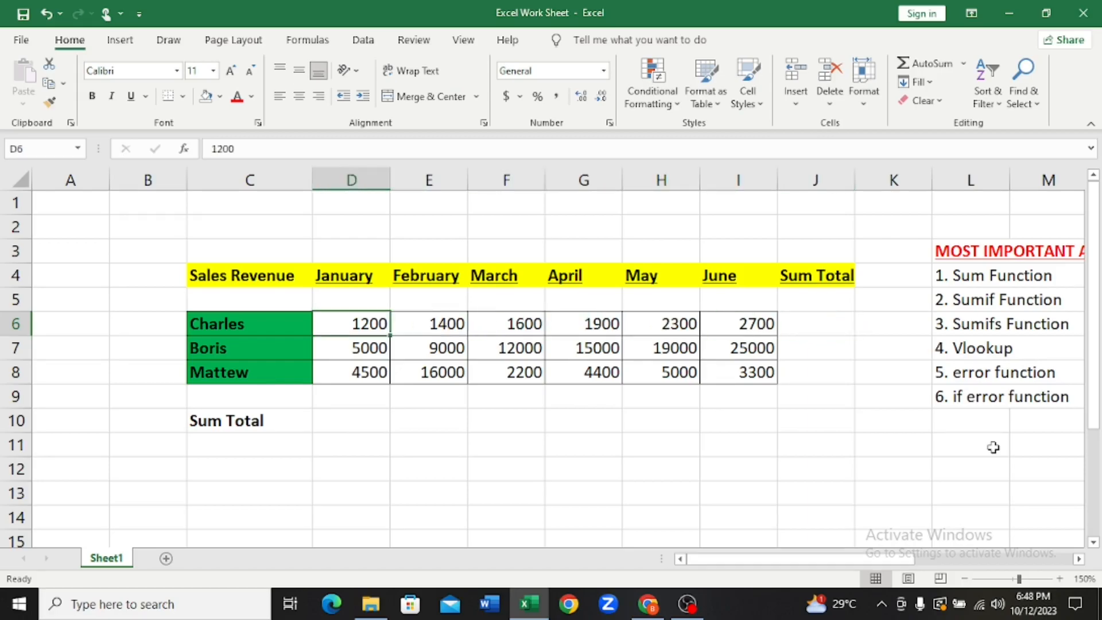
pyautogui.press('Down')
pyautogui.press('Down')
pyautogui.press('Down')
pyautogui.press('Down')
pyautogui.press('Left')
pyautogui.press('Right')
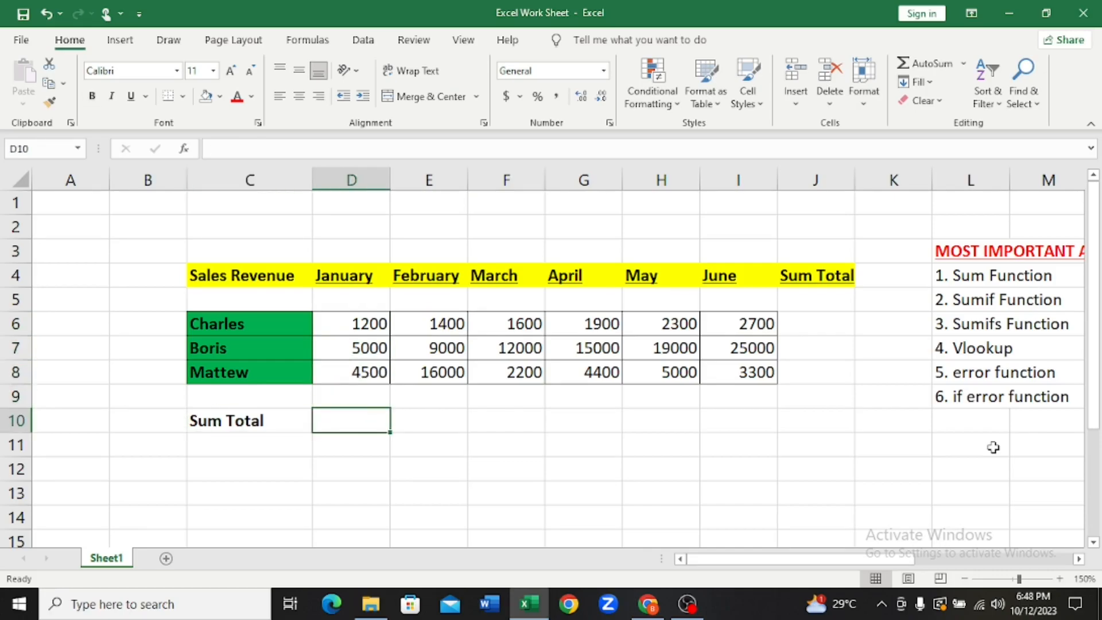
# Enter the title ABC Company in cell C2 and make it bold and underlined.
pyautogui.press('Left')
pyautogui.press('Up')
pyautogui.press('Up')
pyautogui.press('Up')
pyautogui.press('Up')
pyautogui.press('Up')
pyautogui.press('Up')
pyautogui.press('Up')
pyautogui.press('Up')
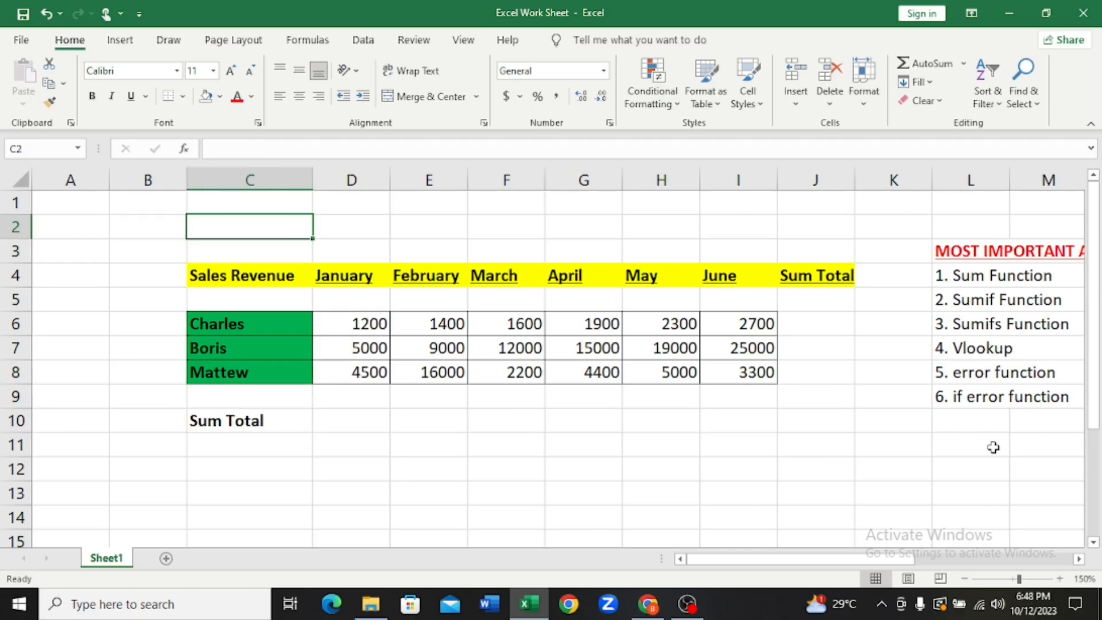
pyautogui.write('ABC Company')
pyautogui.press('Return')
pyautogui.press('Up')
pyautogui.hotkey('ctrl', 'b')
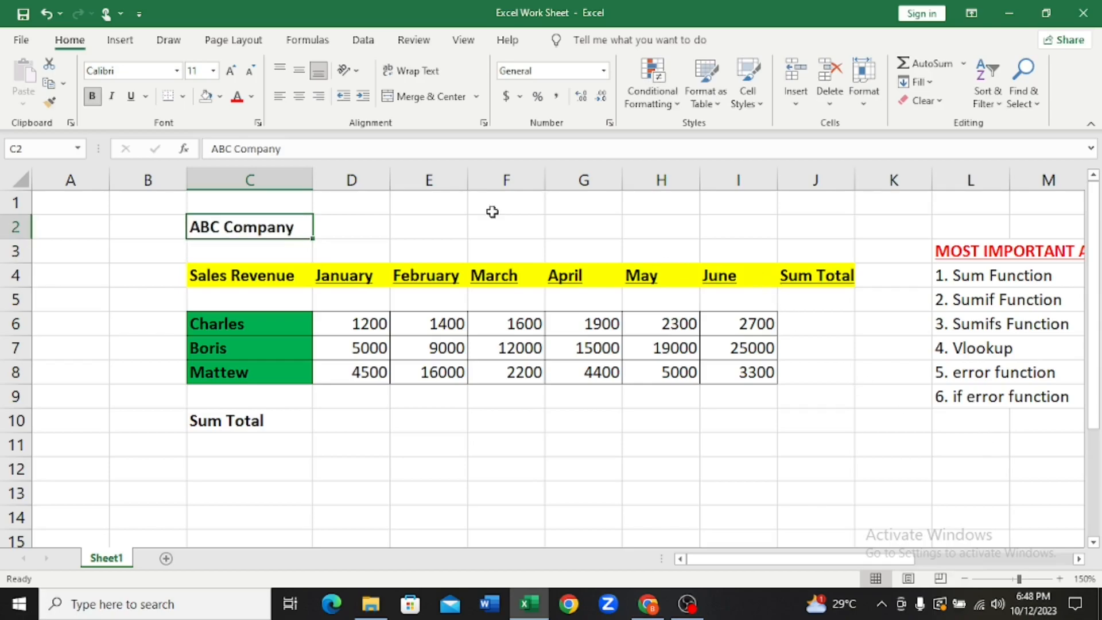
pyautogui.click(129, 97)
# Review the Sum Total row and the salesperson rows with their January sales.
pyautogui.press('Down')
pyautogui.press('Down')
pyautogui.press('Down')
pyautogui.press('Down')
pyautogui.press('Down')
pyautogui.press('Down')
pyautogui.press('Down')
pyautogui.press('Down')
pyautogui.press('Down')
pyautogui.press('Up')
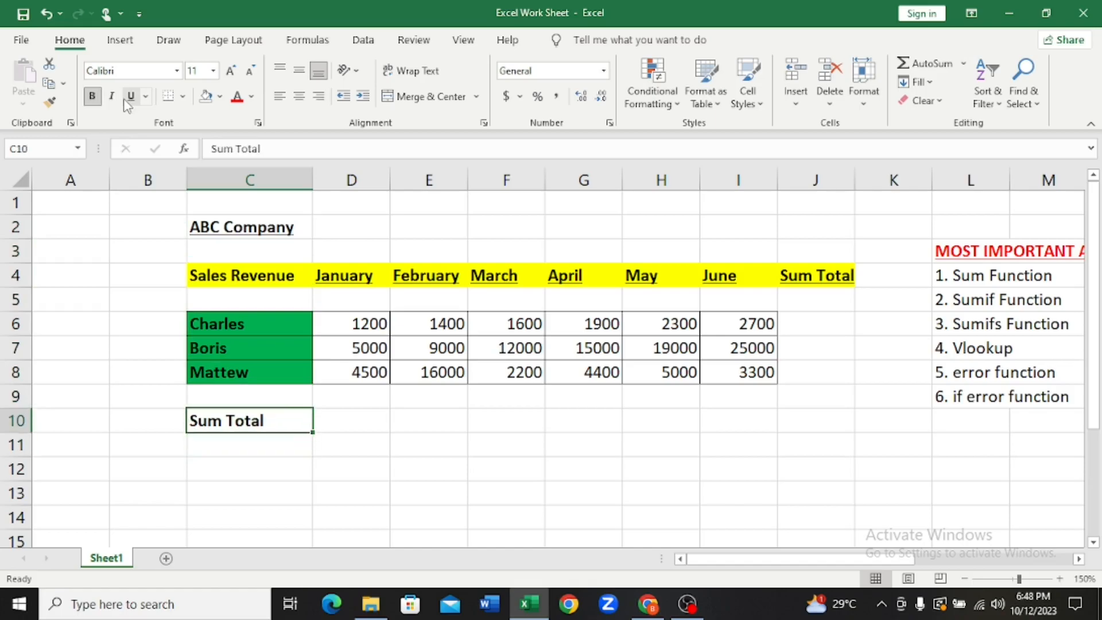
pyautogui.press('Right')
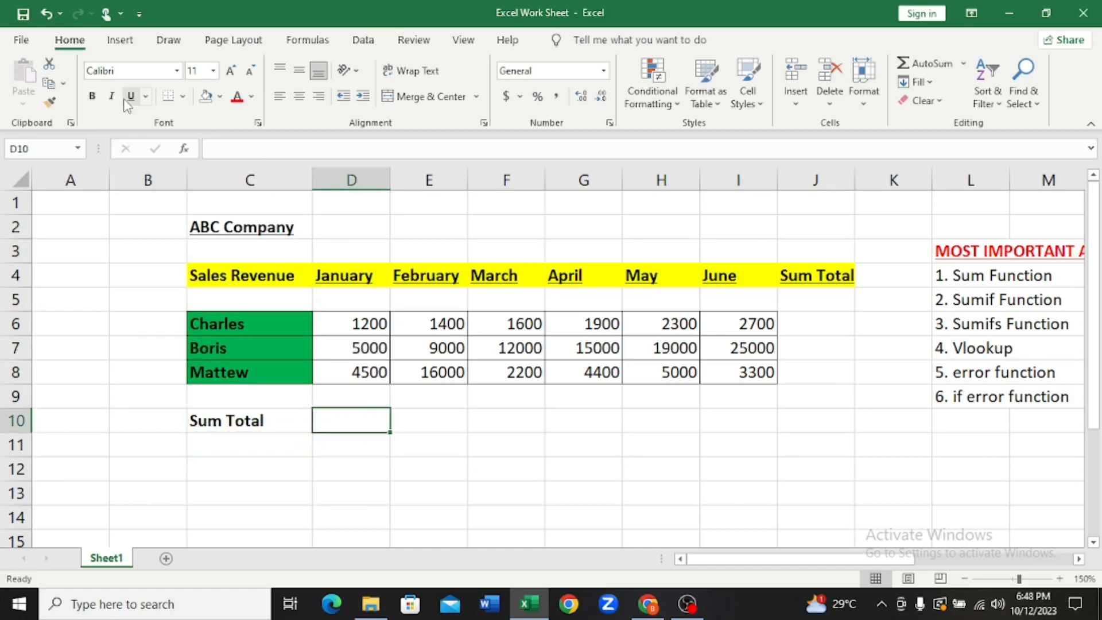
pyautogui.press('Left')
pyautogui.press('Up')
pyautogui.press('Up')
pyautogui.press('Up')
pyautogui.press('Up')
pyautogui.press('Down')
pyautogui.press('Down')
pyautogui.press('Right')
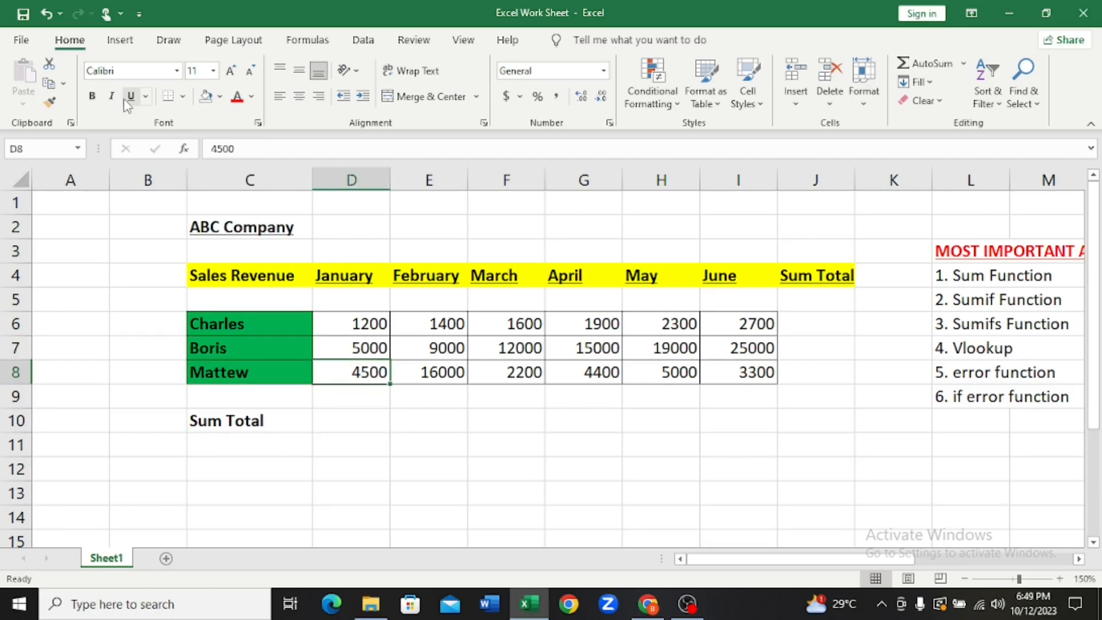
# Total the January sales in cell D10 with the formula =SUM(D6:D8).
pyautogui.press('Down')
pyautogui.press('Down')
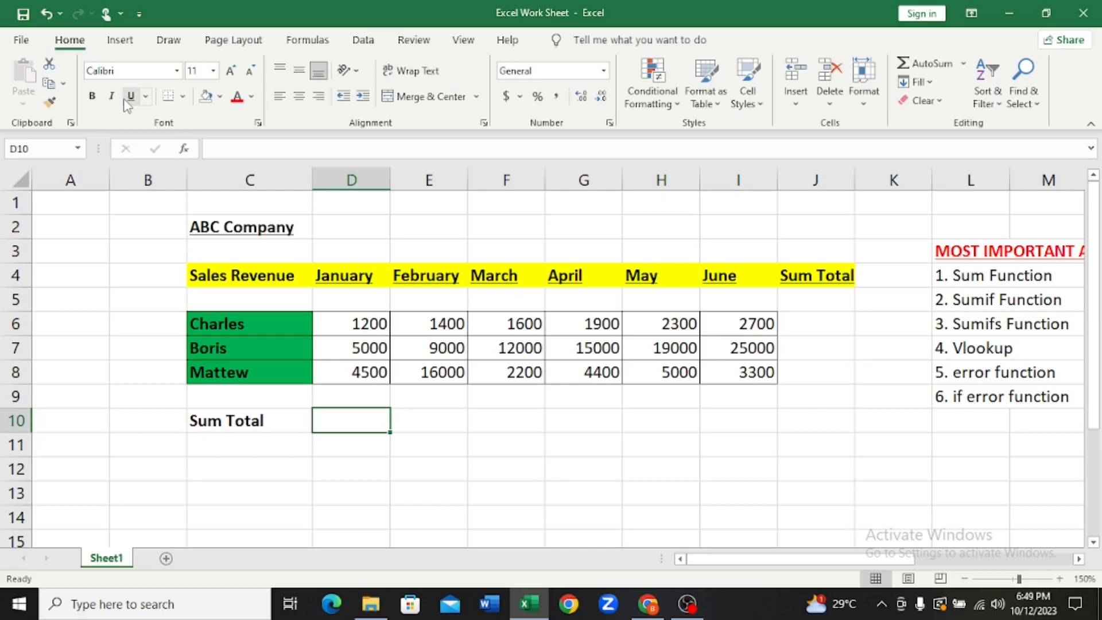
pyautogui.write('=sum')
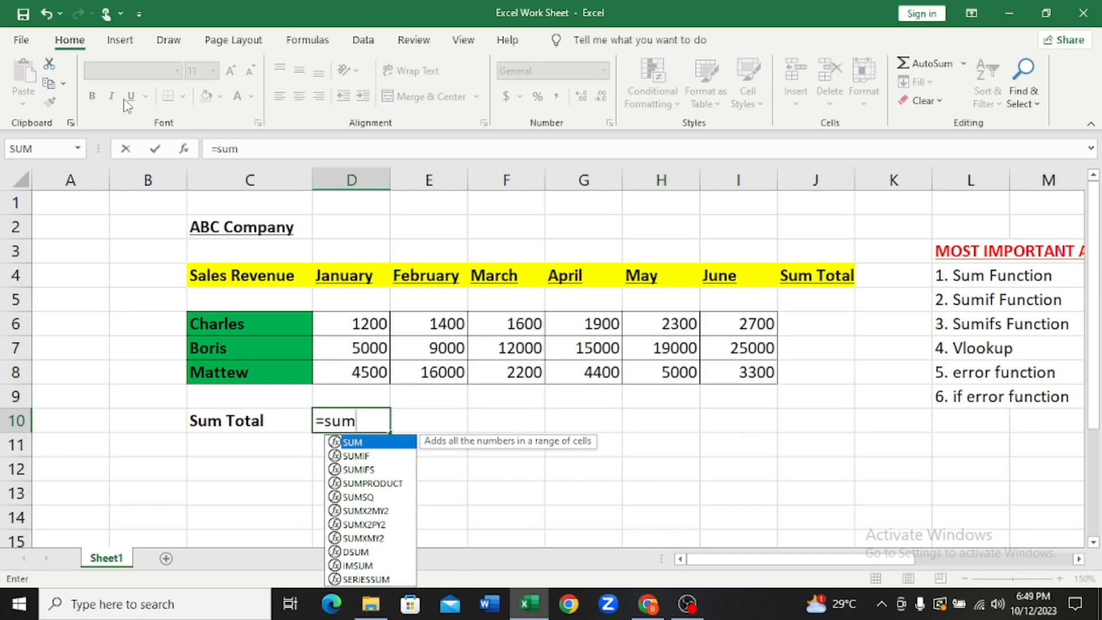
pyautogui.press('Tab')
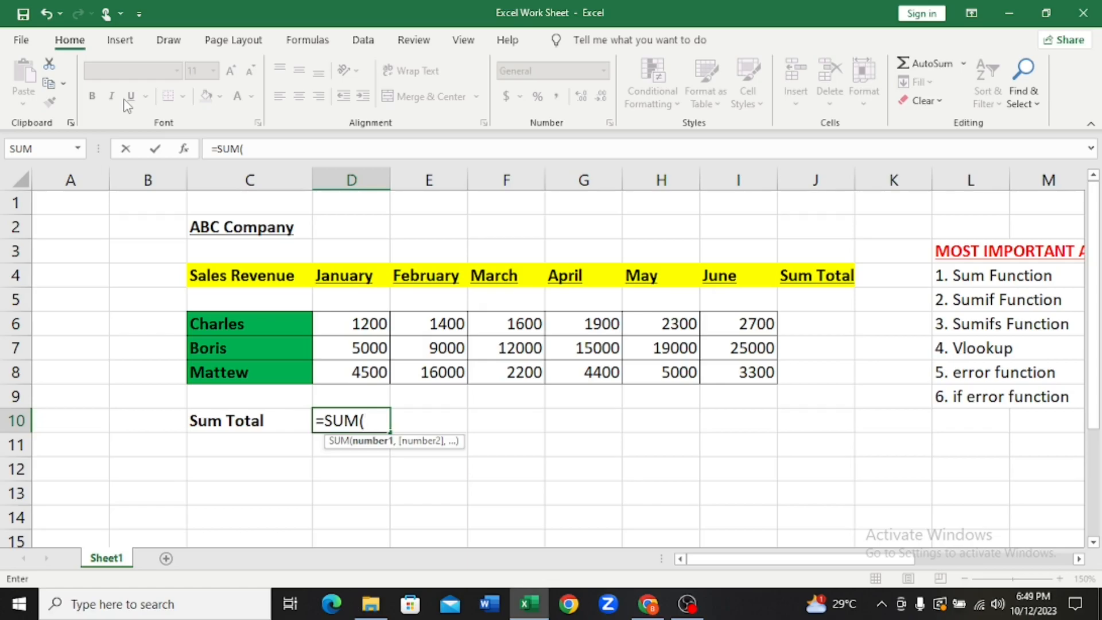
pyautogui.press('Up')
pyautogui.press('Up')
pyautogui.press('Up')
pyautogui.press('Up')
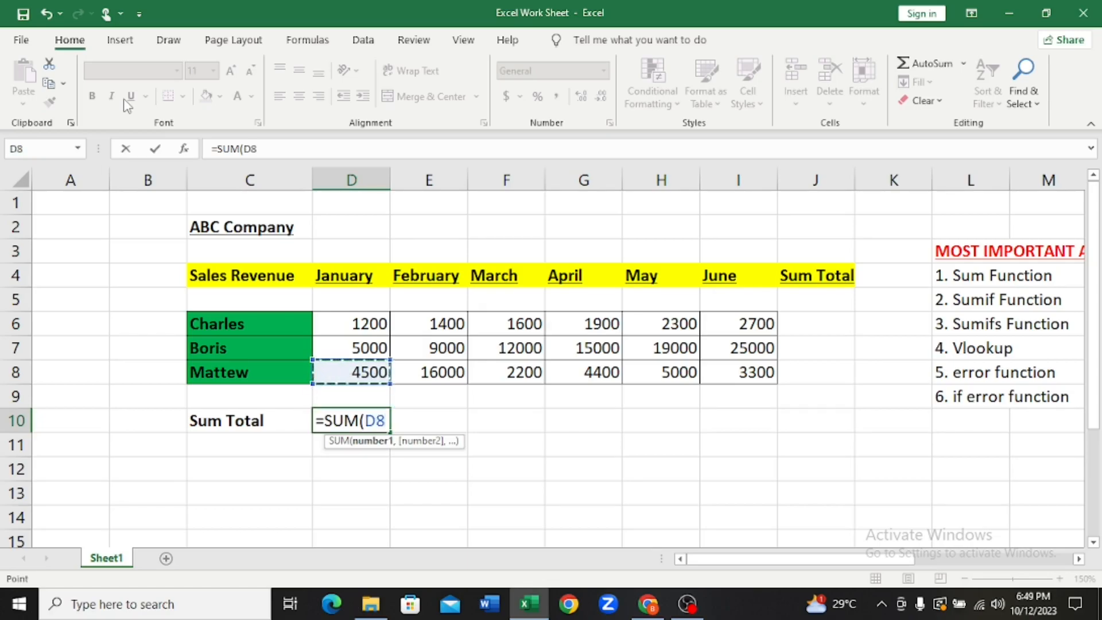
pyautogui.hotkey('shift', 'Down')
pyautogui.hotkey('shift', 'Down')
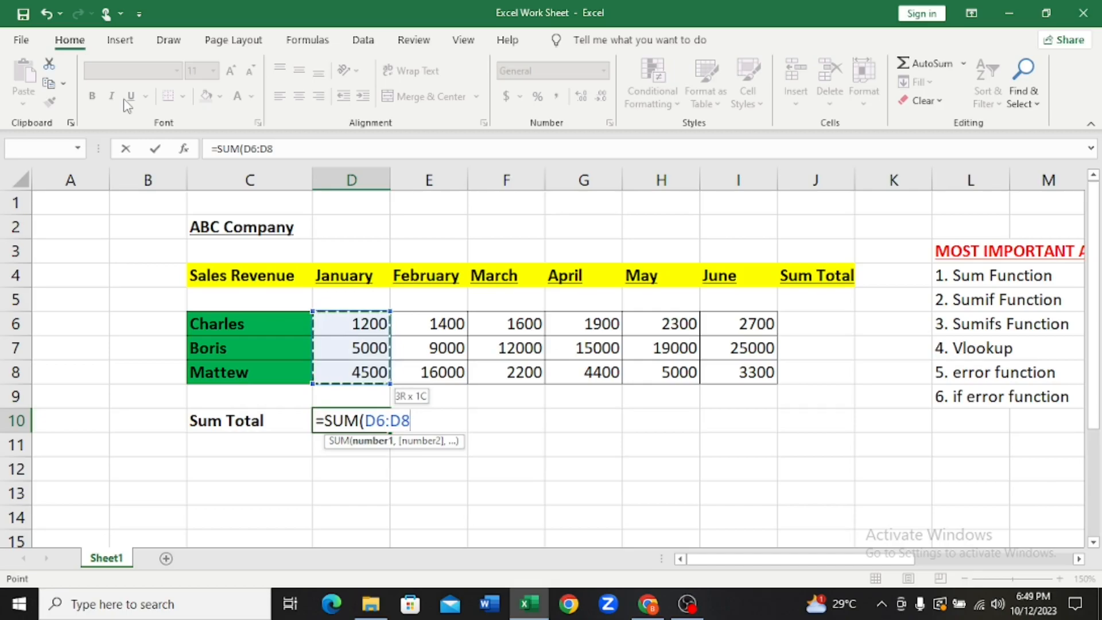
pyautogui.press('Return')
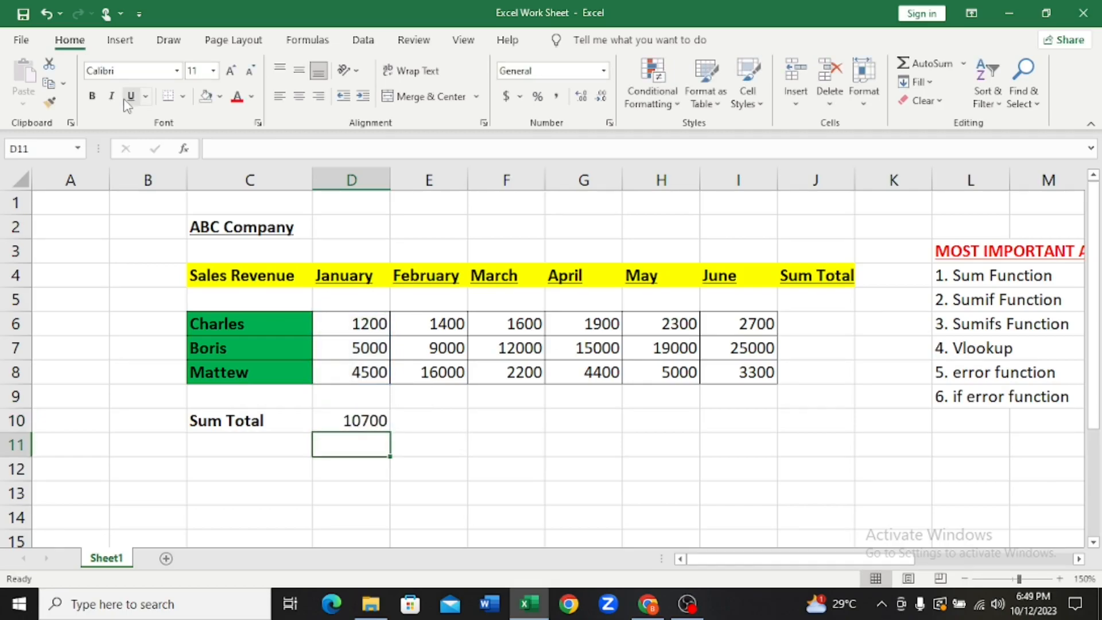
# Total the February sales in cell E10 with a SUM of E6:E8.
pyautogui.press('Up')
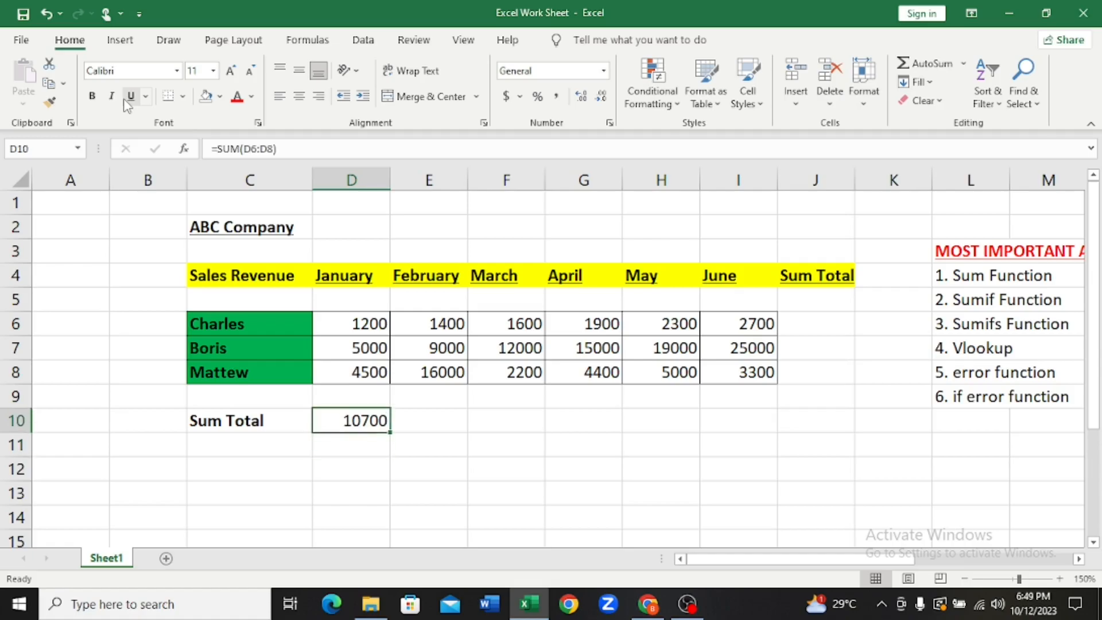
pyautogui.press('Right')
pyautogui.write('=sum')
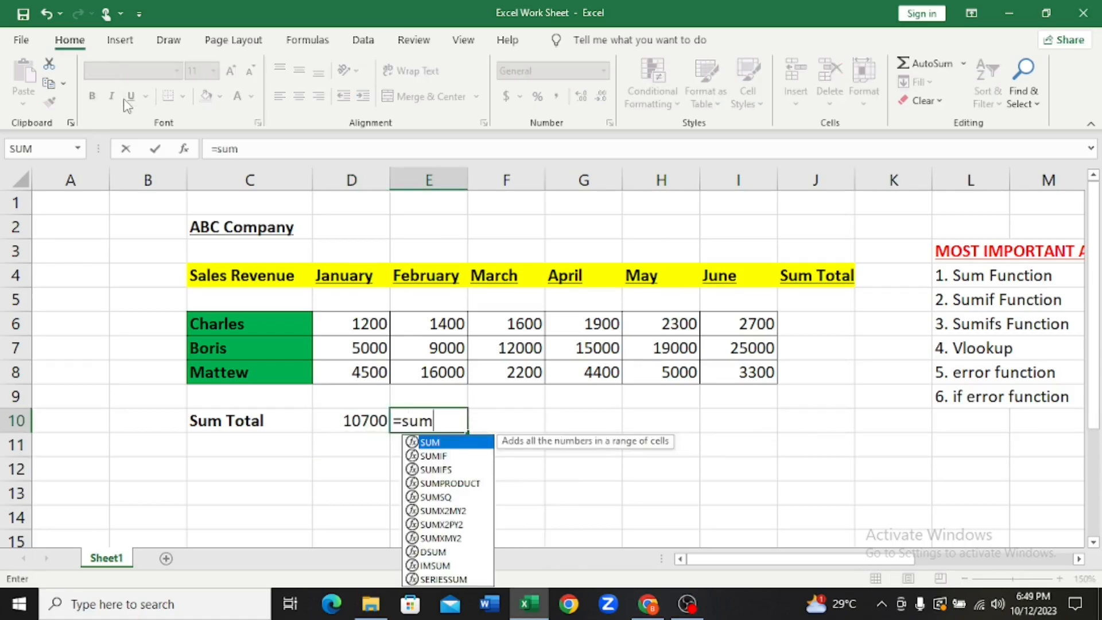
pyautogui.press('Tab')
pyautogui.press('Up')
pyautogui.press('Up')
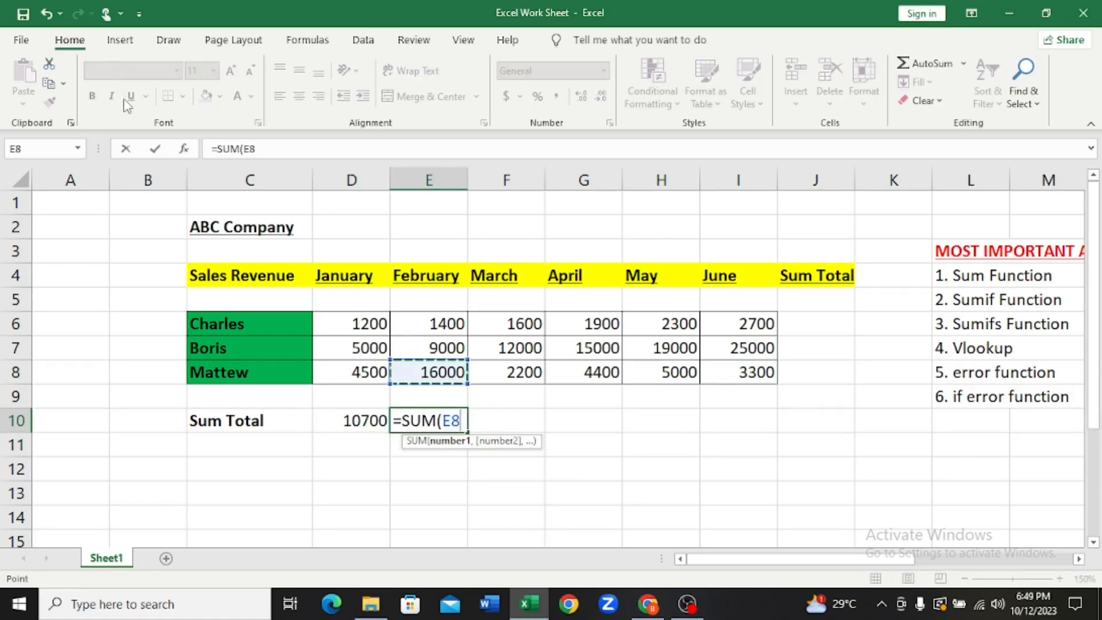
pyautogui.hotkey('shift', 'Up')
pyautogui.hotkey('shift', 'Up')
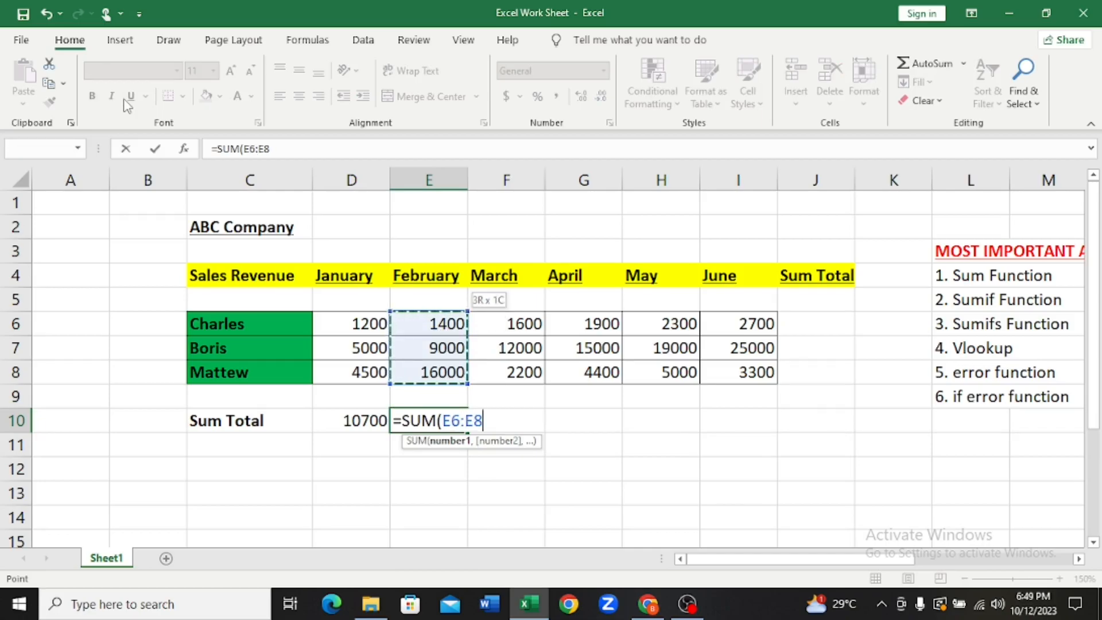
pyautogui.press('Return')
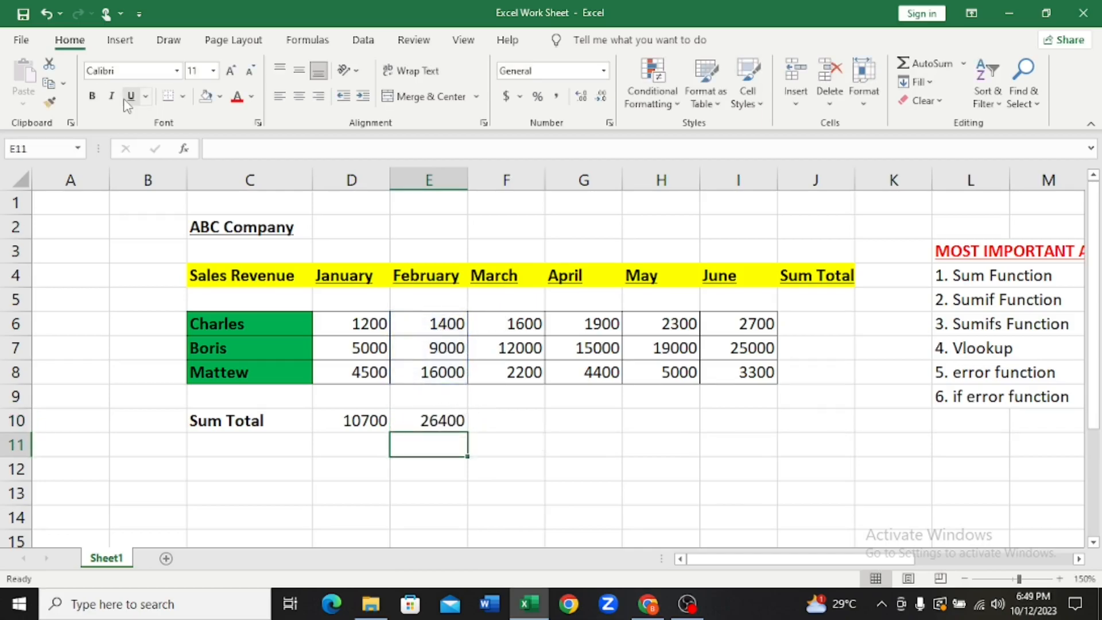
# Total the March sales in cell F10 with a SUM of F6:F8.
pyautogui.press('Up')
pyautogui.press('Right')
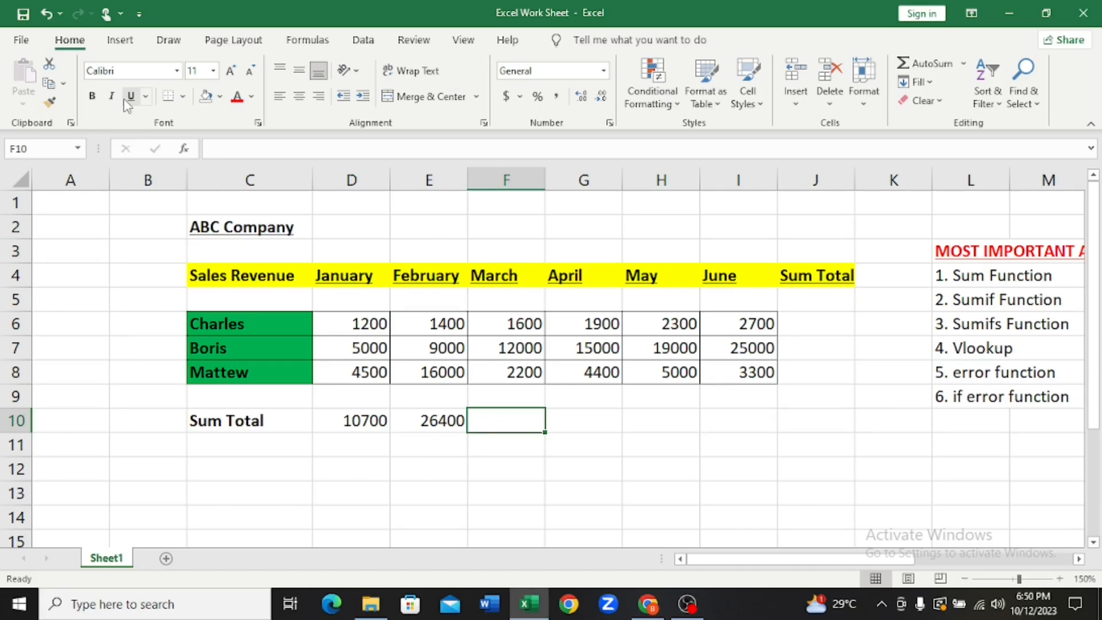
pyautogui.write('=s')
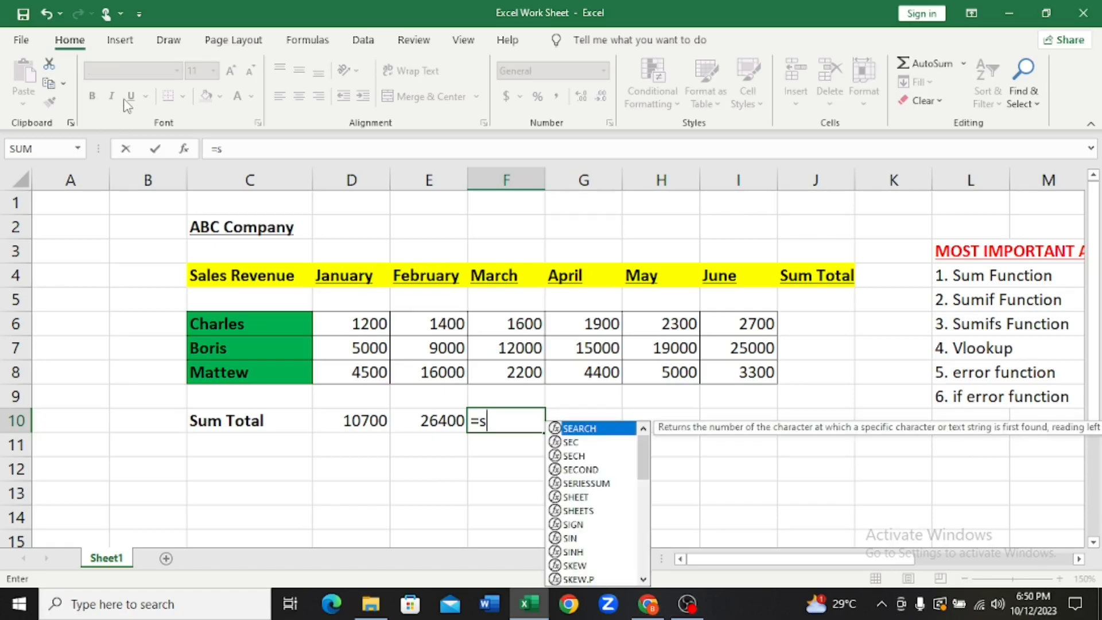
pyautogui.write('um')
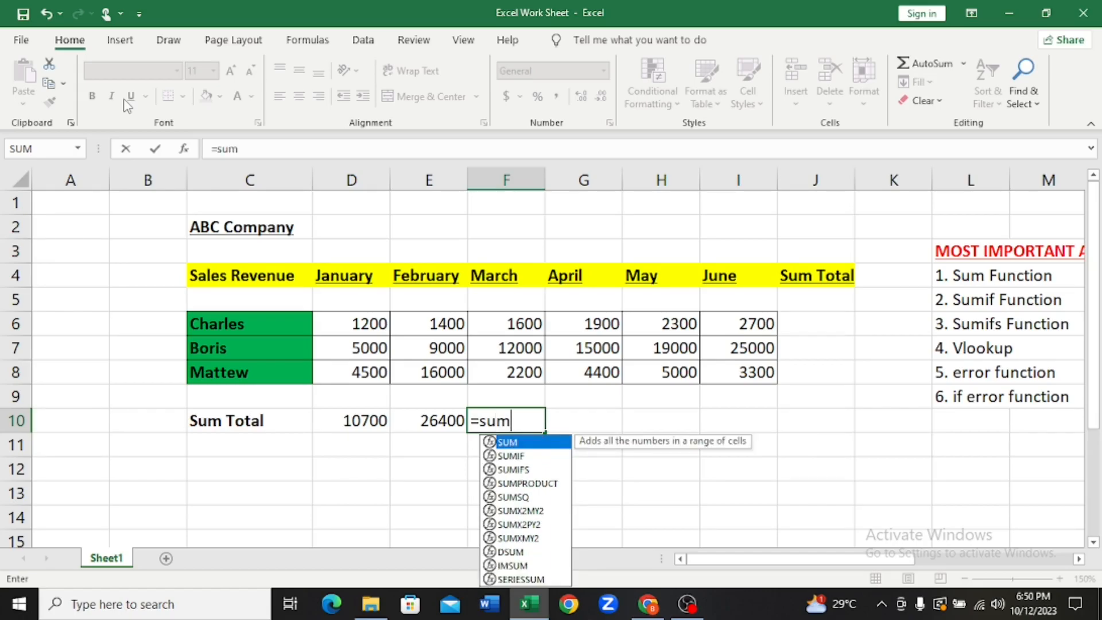
pyautogui.press('Tab')
pyautogui.press('Up')
pyautogui.press('Up')
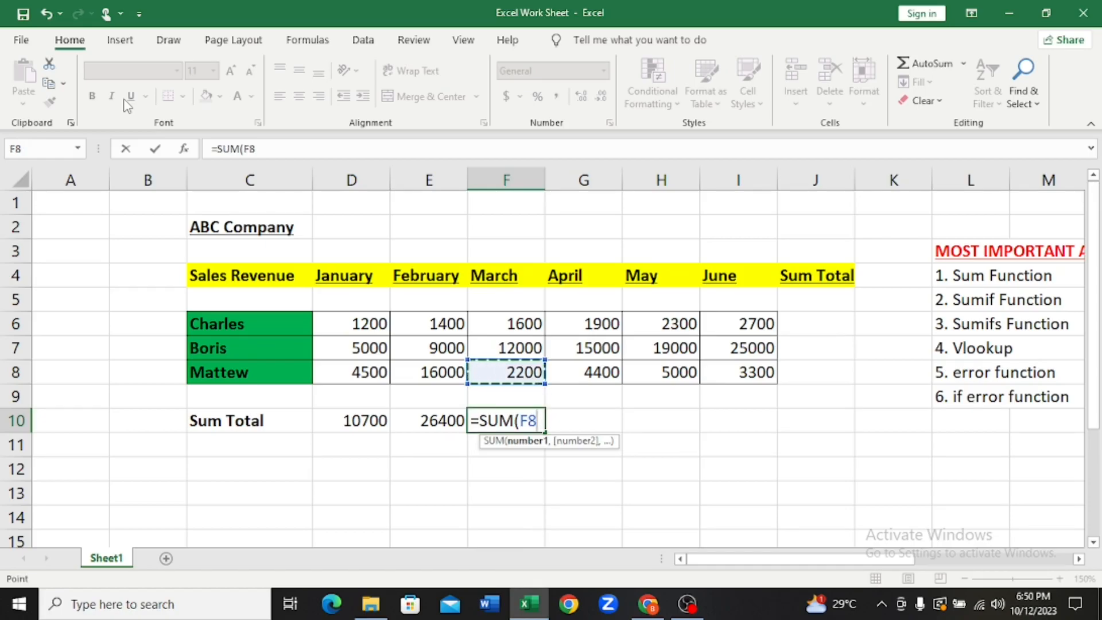
pyautogui.hotkey('shift', 'Up')
pyautogui.hotkey('shift', 'Up')
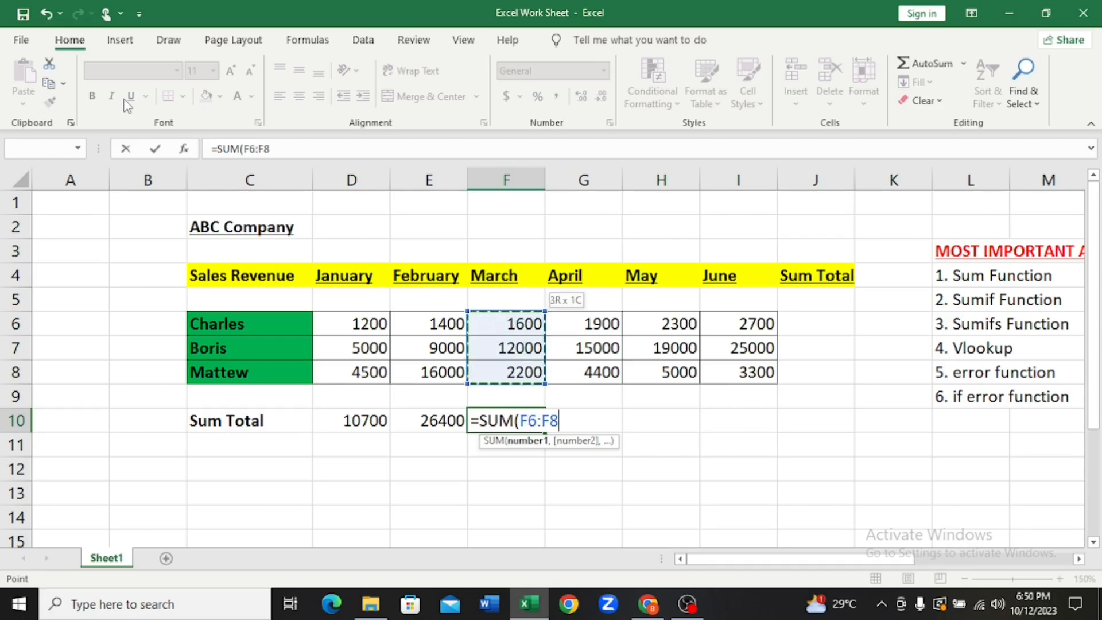
pyautogui.press('Return')
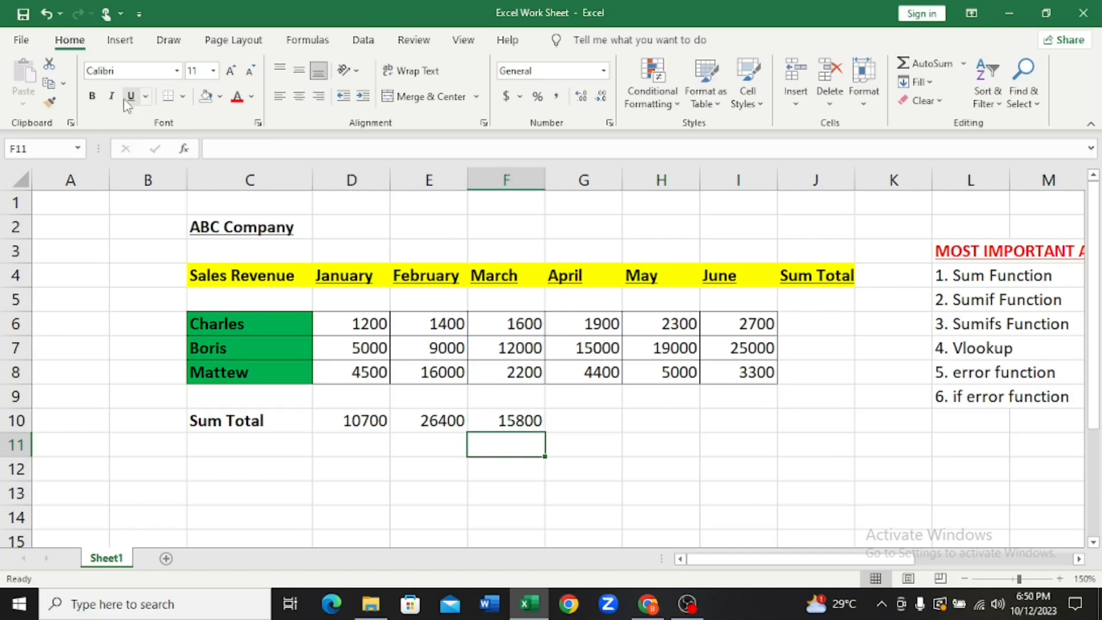
pyautogui.press('Up')
pyautogui.press('Right')
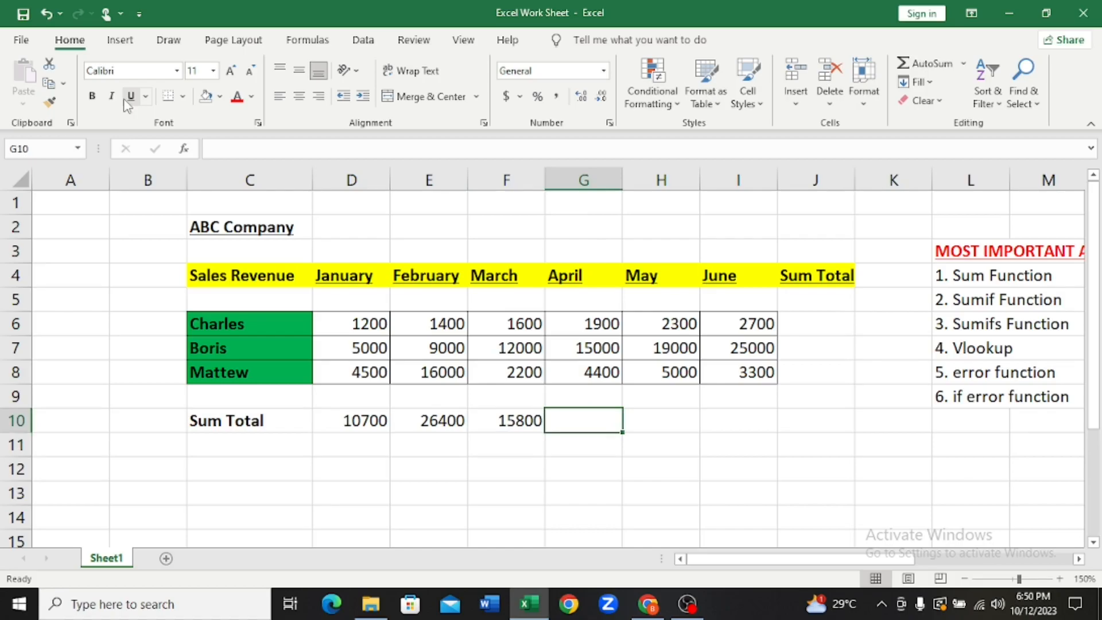
pyautogui.hotkey('alt', '=')
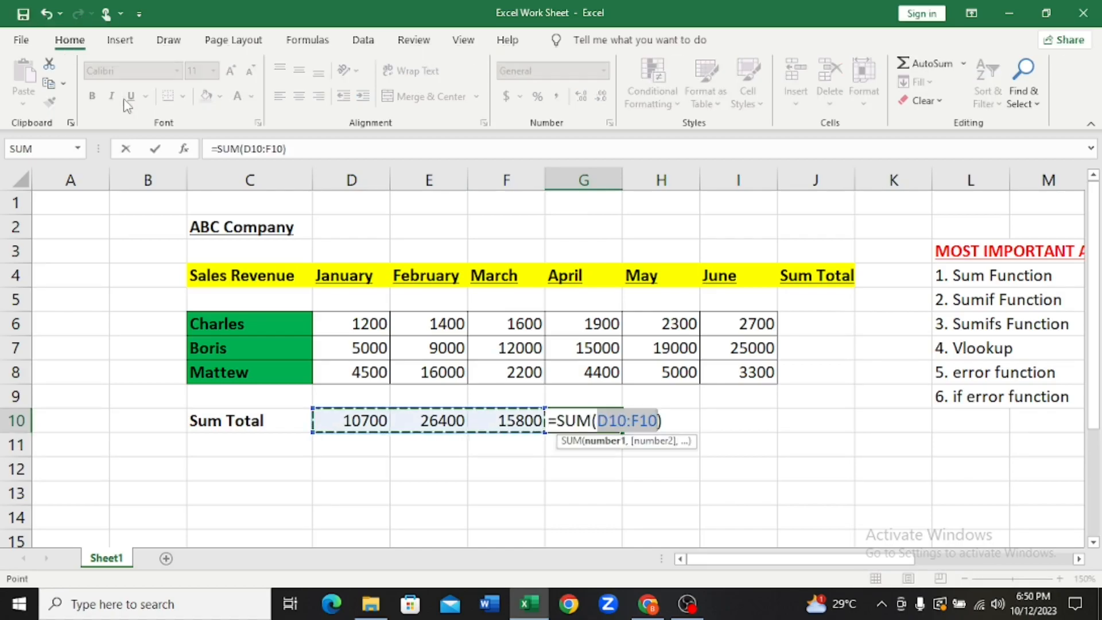
pyautogui.press('Escape')
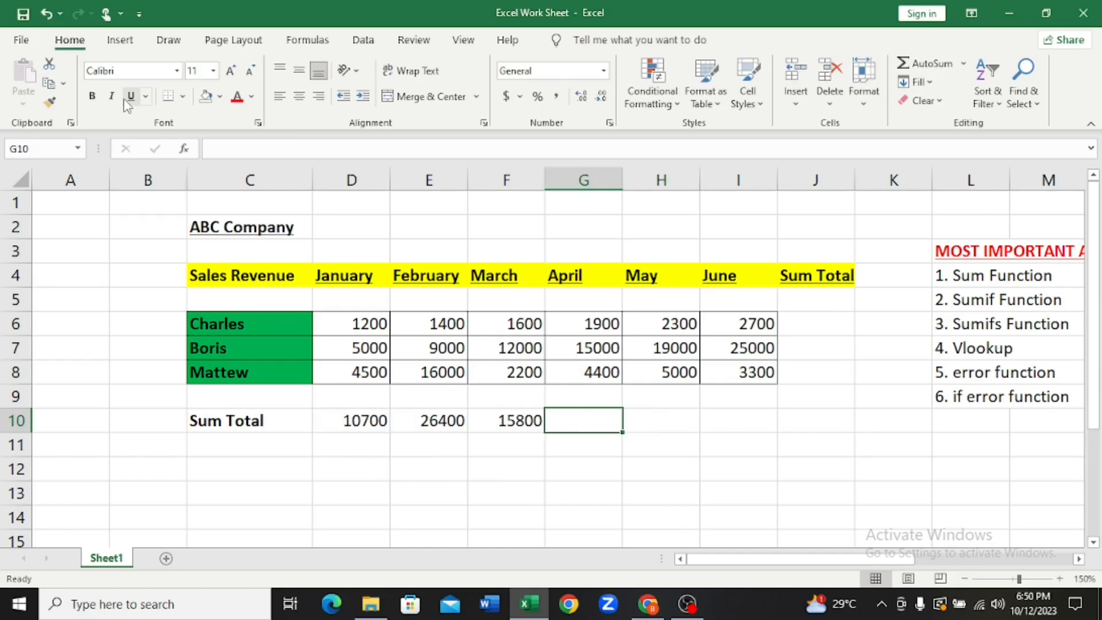
pyautogui.hotkey('alt', '=')
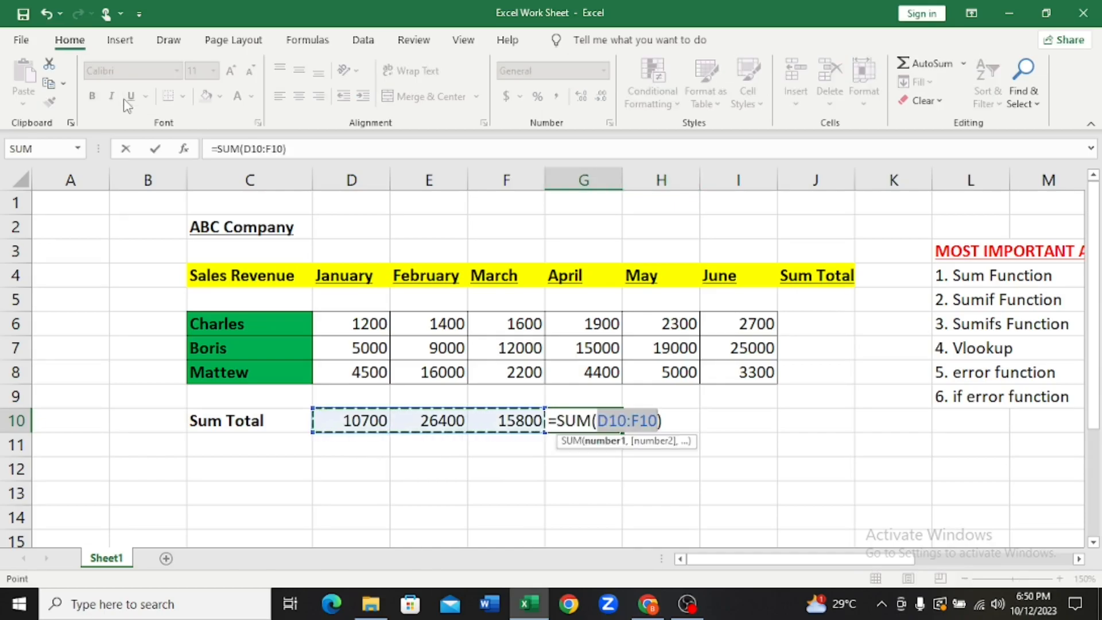
pyautogui.press('Escape')
# Total the June sales in cell I10 with an AutoSum of I6:I9.
pyautogui.press('Right')
pyautogui.press('Right')
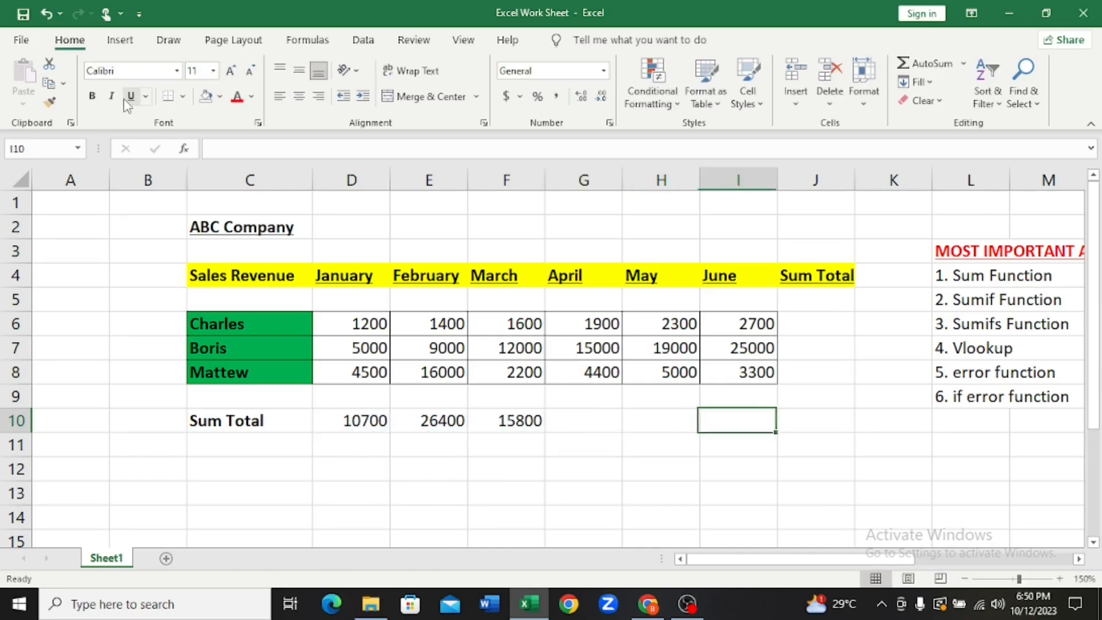
pyautogui.hotkey('alt', '=')
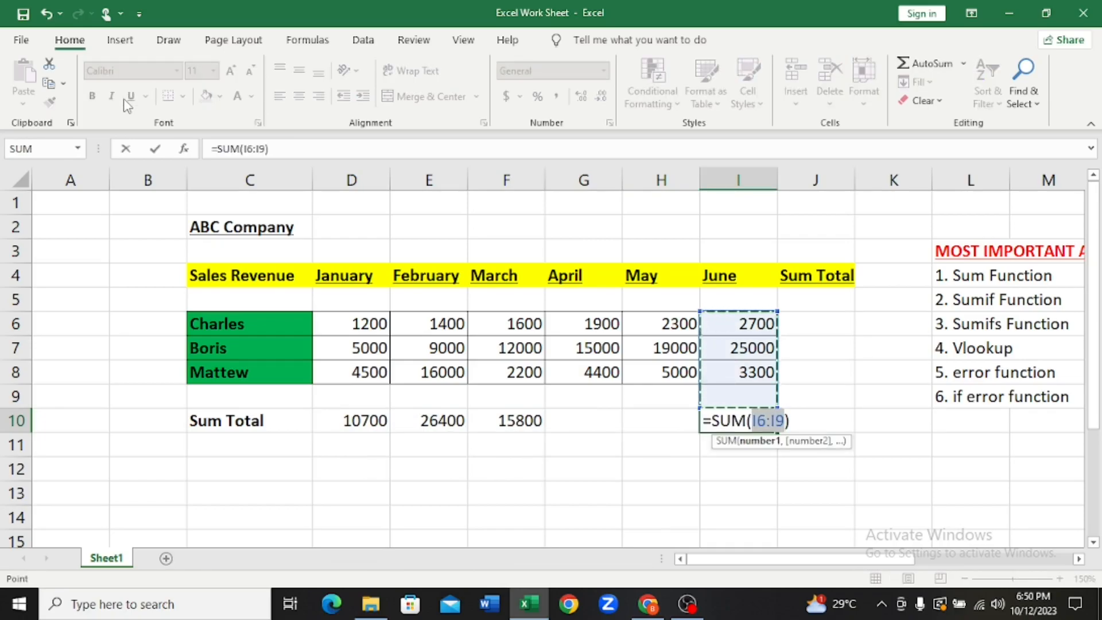
pyautogui.press('Return')
pyautogui.press('Up')
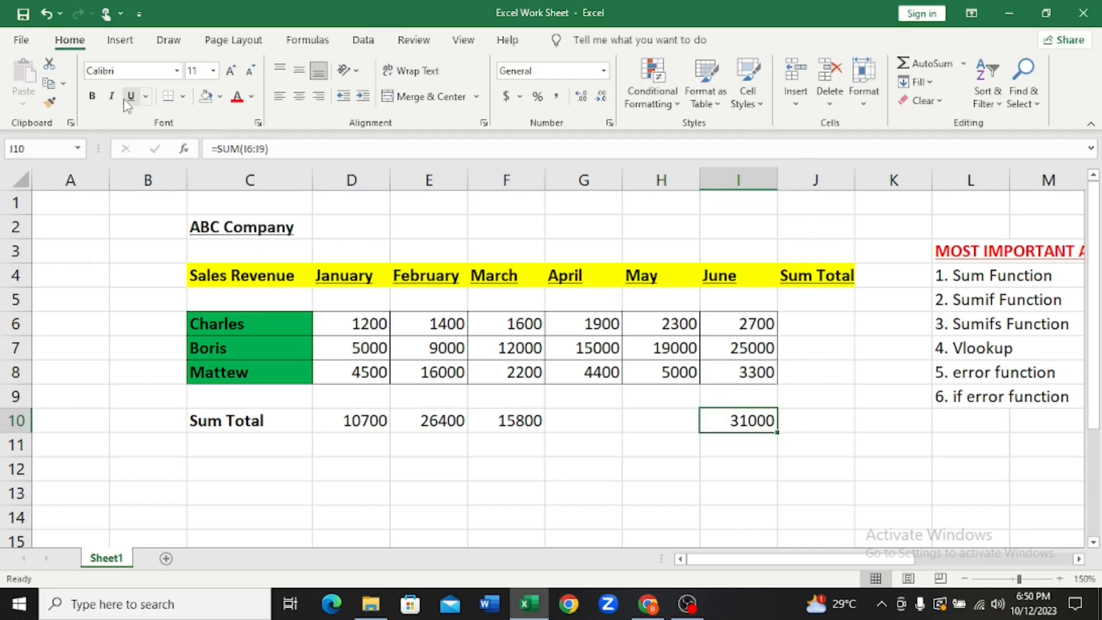
pyautogui.press('Left')
pyautogui.press('Left')
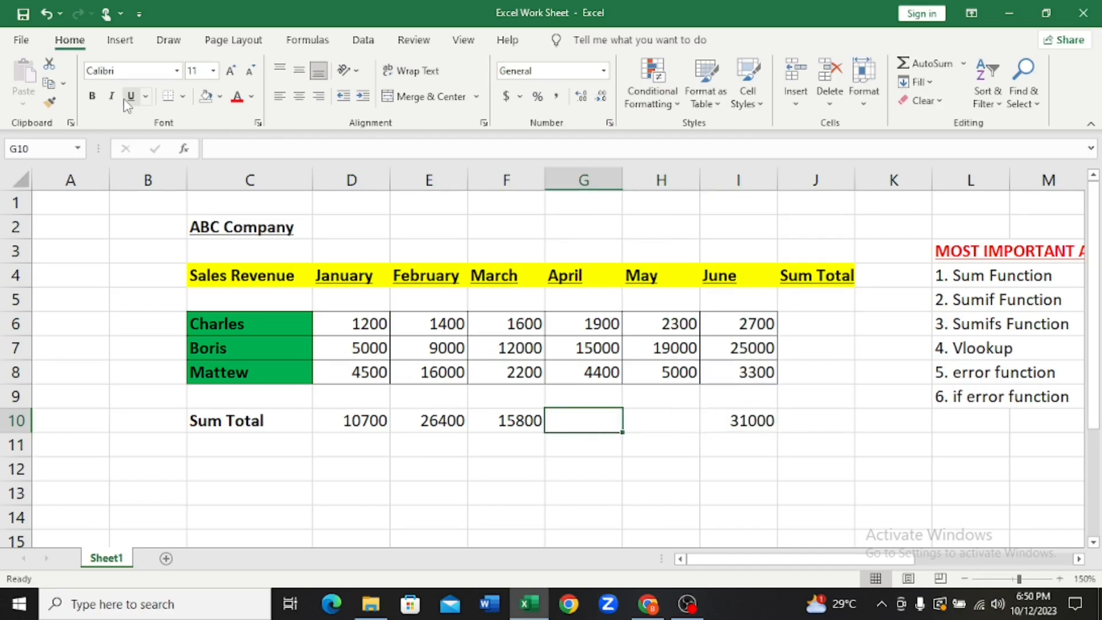
pyautogui.press('Left')
pyautogui.press('Right')
pyautogui.press('Right')
pyautogui.press('Left')
pyautogui.hotkey('alt', '=')
pyautogui.press('Escape')
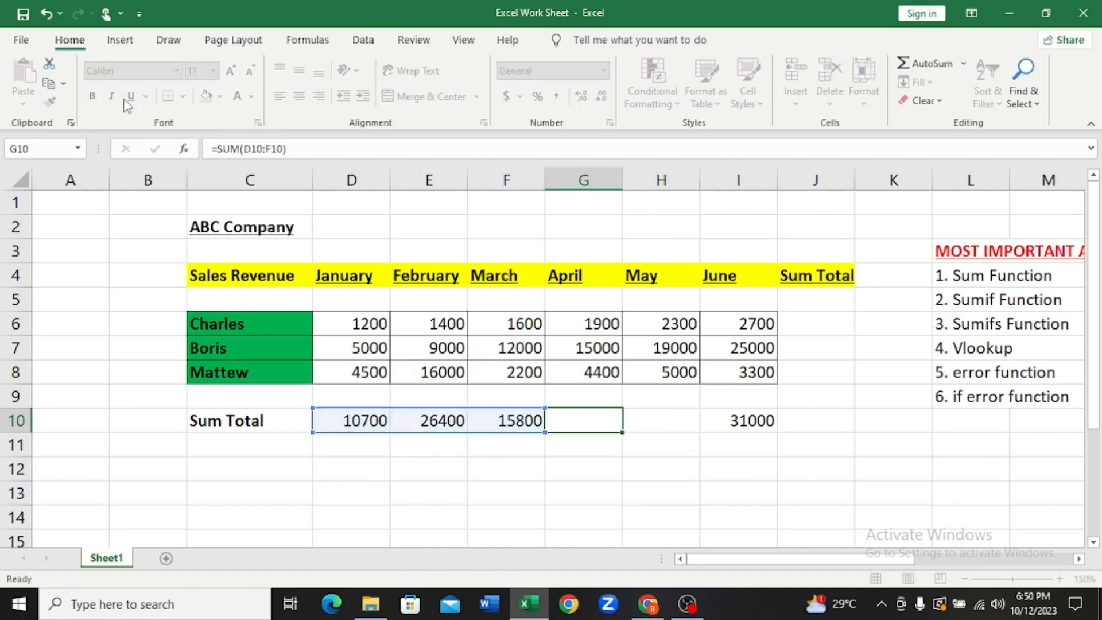
# Total the May sales in cell H10 with an AutoSum of H6:H9.
pyautogui.press('Right')
pyautogui.hotkey('alt', '=')
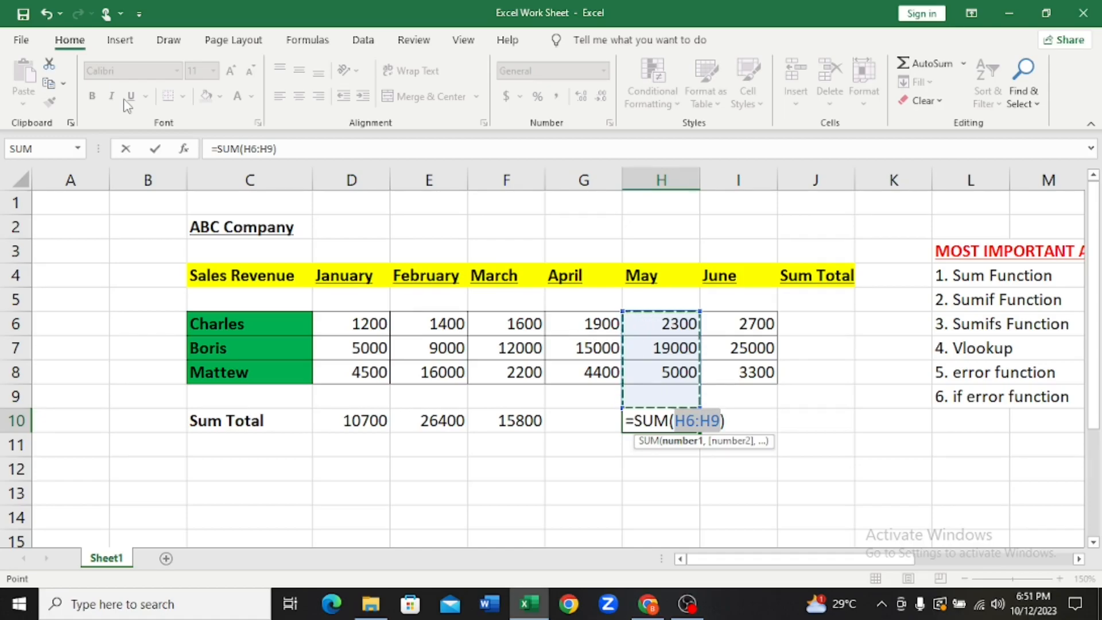
pyautogui.press('Return')
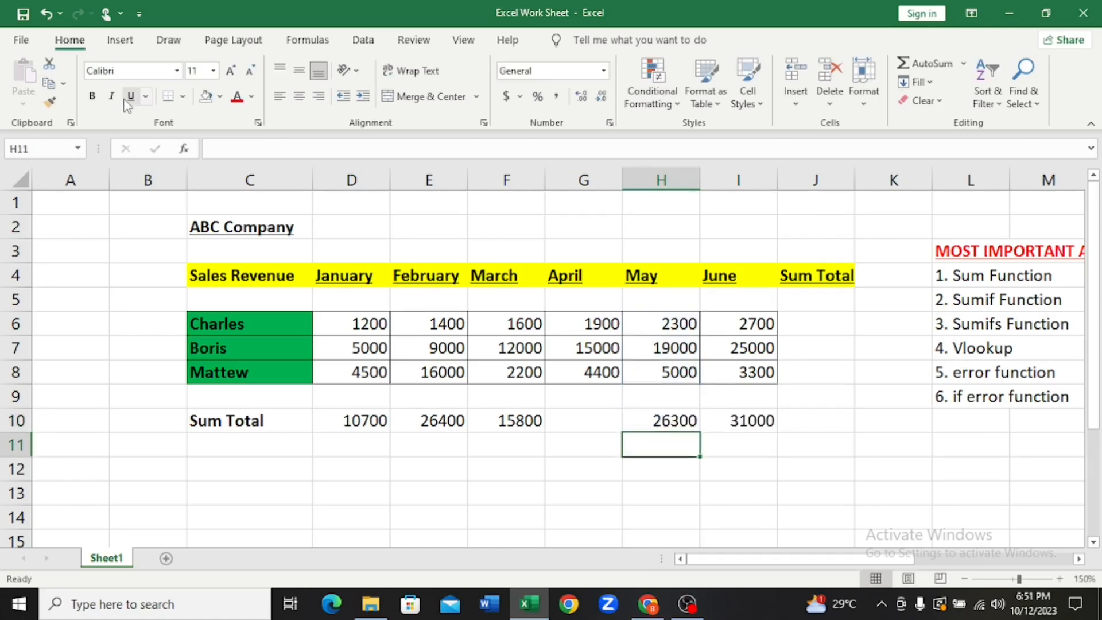
# Copy the March total formula from F10 into G10 to total the April sales.
pyautogui.press('Left')
pyautogui.press('Left')
pyautogui.press('Up')
pyautogui.press('Up')
pyautogui.press('Down')
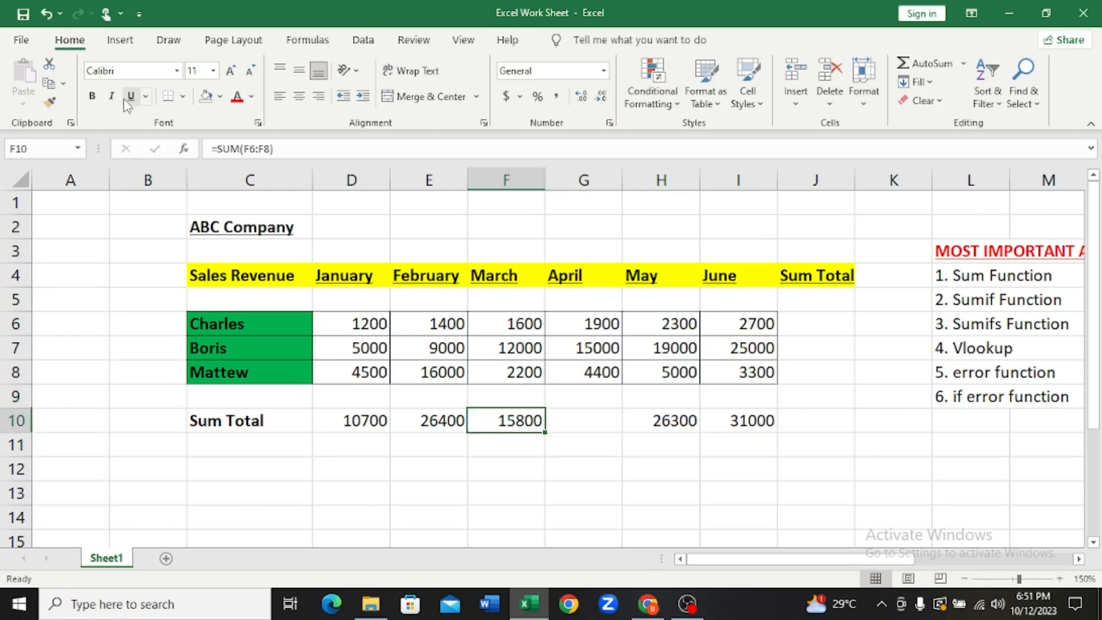
pyautogui.hotkey('ctrl', 'c')
pyautogui.press('Right')
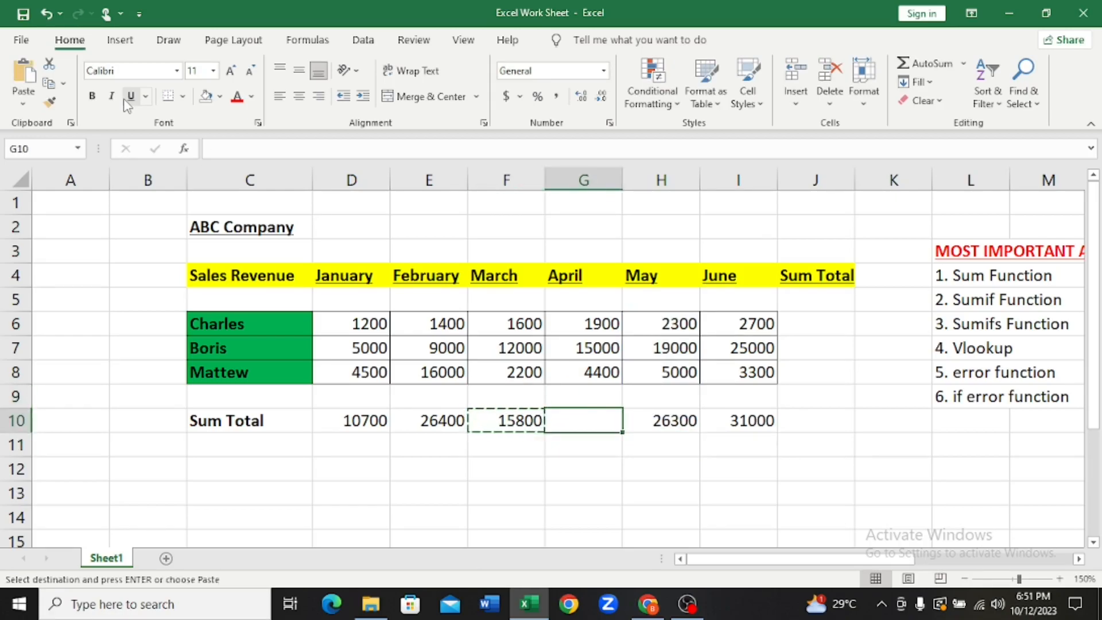
pyautogui.hotkey('ctrl', 'v')
pyautogui.press('Escape')
# Select the monthly totals in D10:I10 to review them.
pyautogui.press('Left')
pyautogui.press('Left')
pyautogui.press('Left')
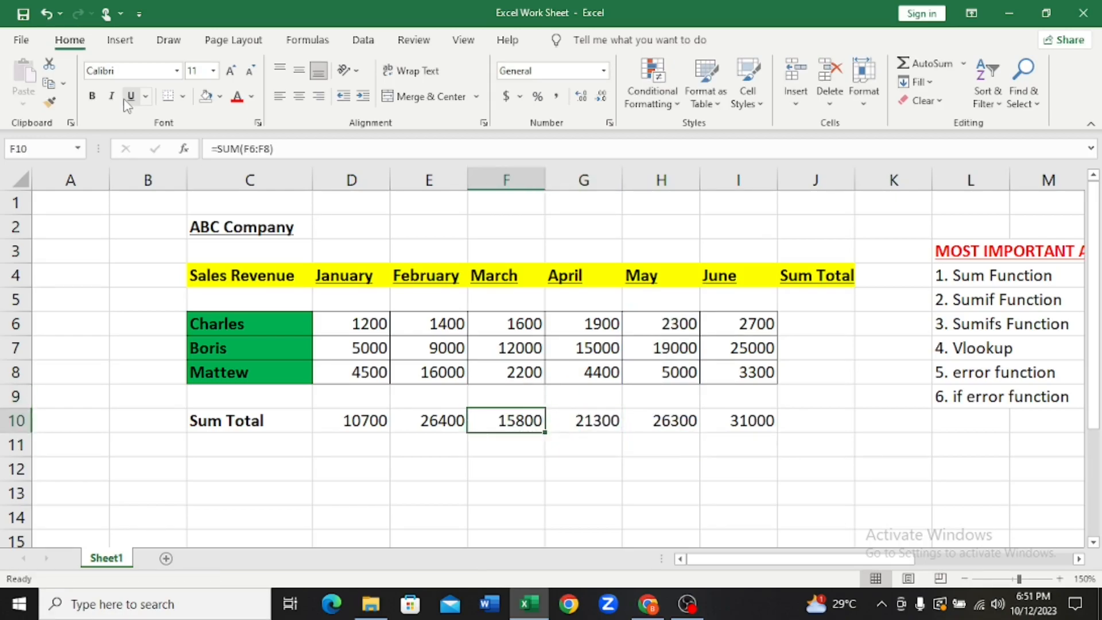
pyautogui.hotkey('shift', 'Right')
pyautogui.hotkey('shift', 'Right')
pyautogui.hotkey('shift', 'Right')
pyautogui.hotkey('shift', 'Right')
pyautogui.hotkey('shift', 'Right')
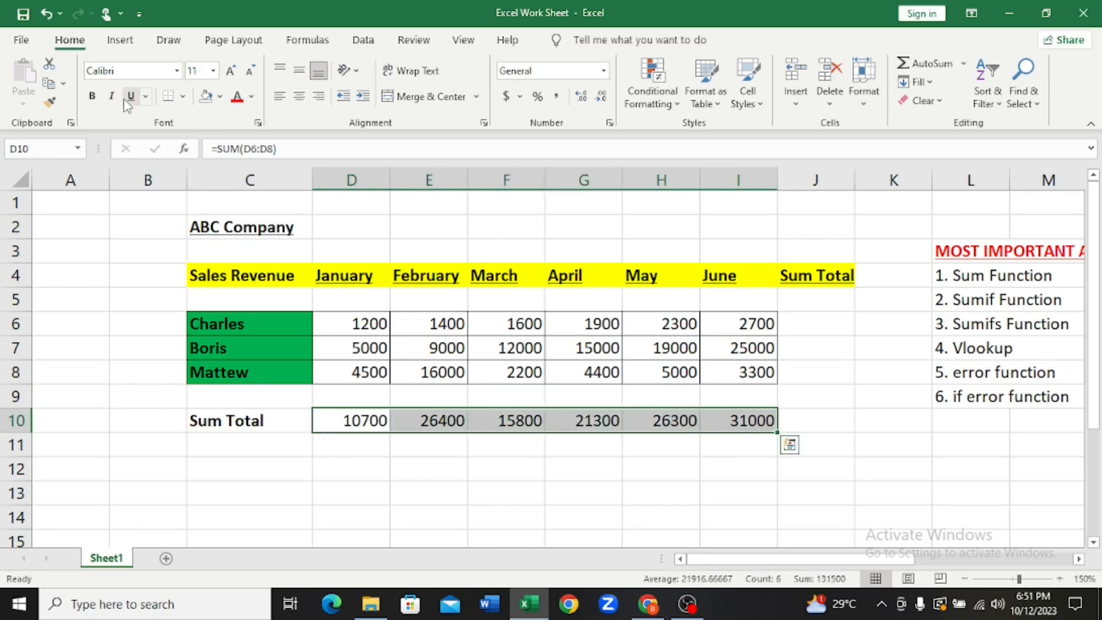
# Total the first salesperson's January to June sales in cell J6 with an AutoSum of D6:I6.
pyautogui.press('Up')
pyautogui.press('Up')
pyautogui.press('Up')
pyautogui.press('Up')
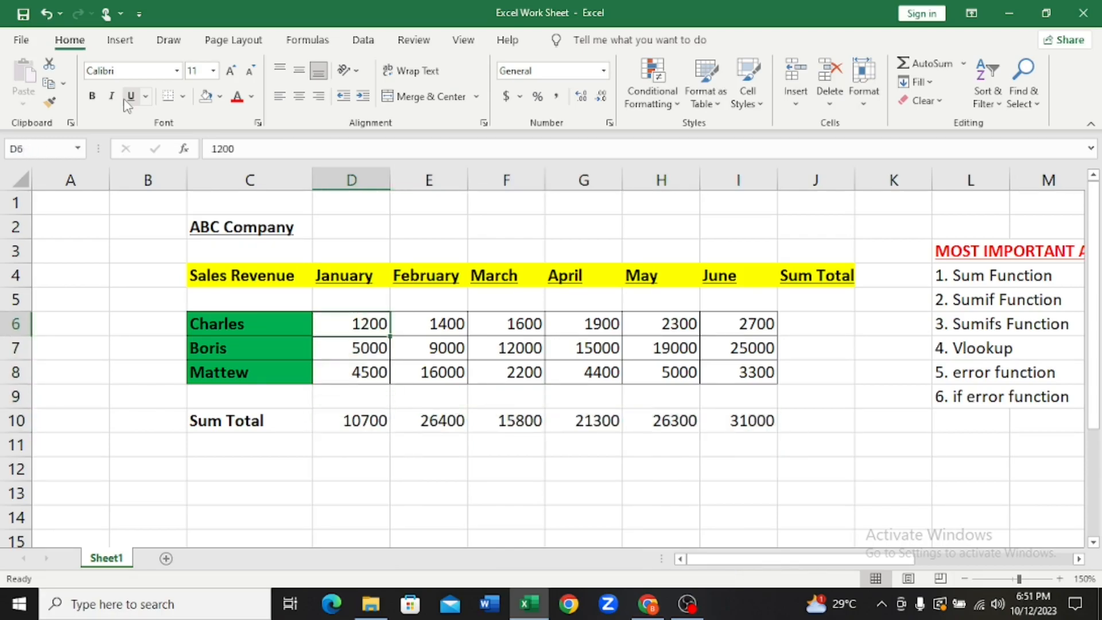
pyautogui.press('Right')
pyautogui.press('Right')
pyautogui.press('Right')
pyautogui.press('Right')
pyautogui.press('Right')
pyautogui.press('Right')
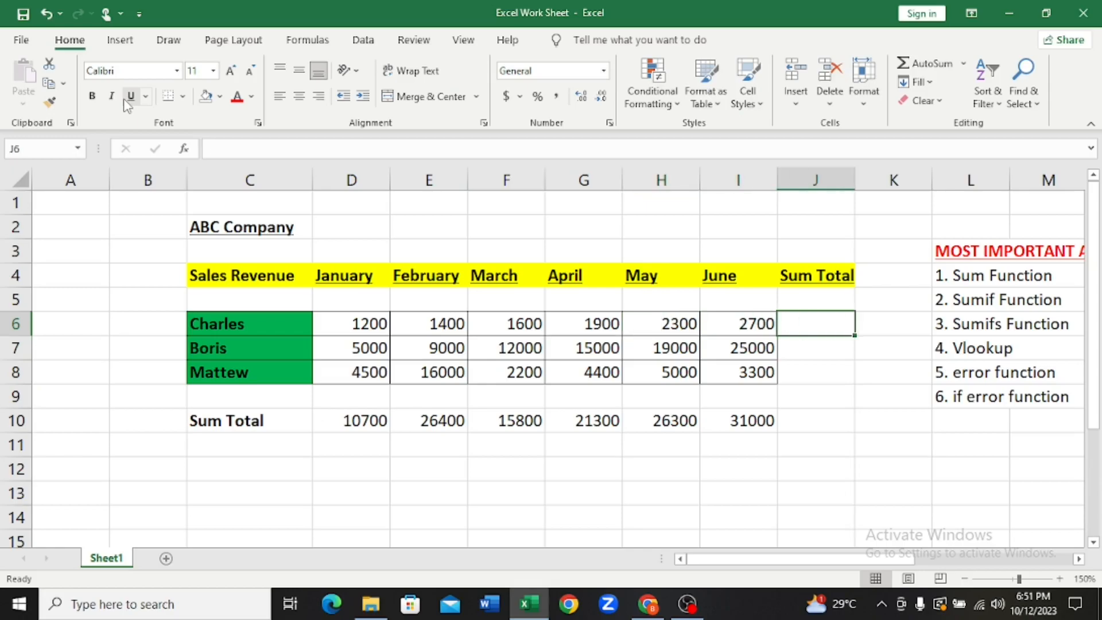
pyautogui.hotkey('alt', '=')
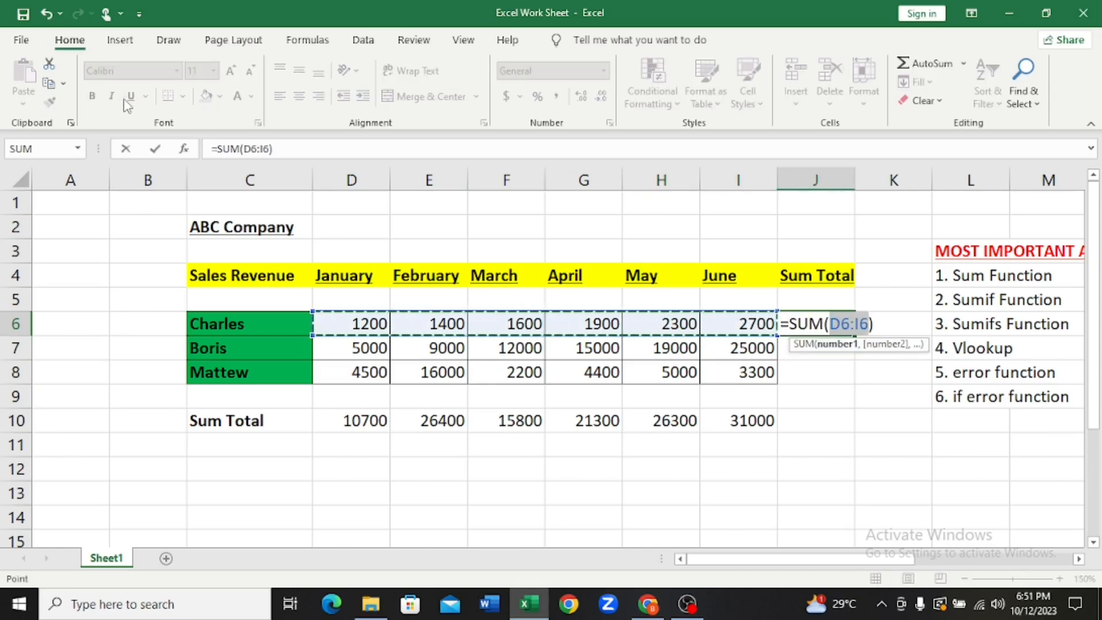
pyautogui.press('Return')
pyautogui.press('Up')
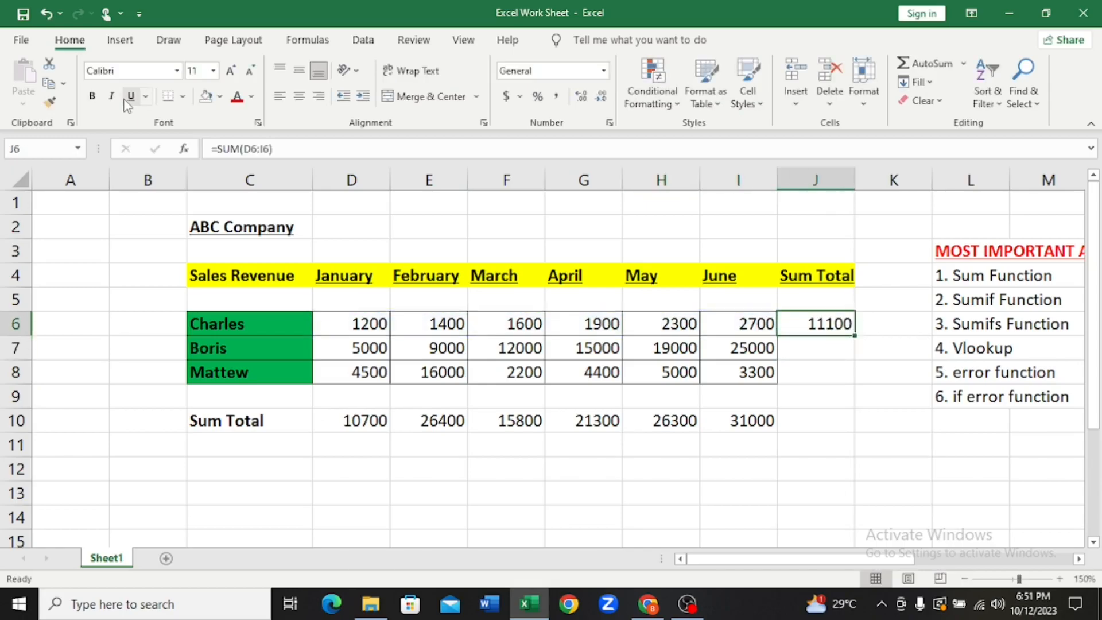
# Clear cell J6 and rebuild its total as a SUM function over the selected range D6:I6.
pyautogui.press('Delete')
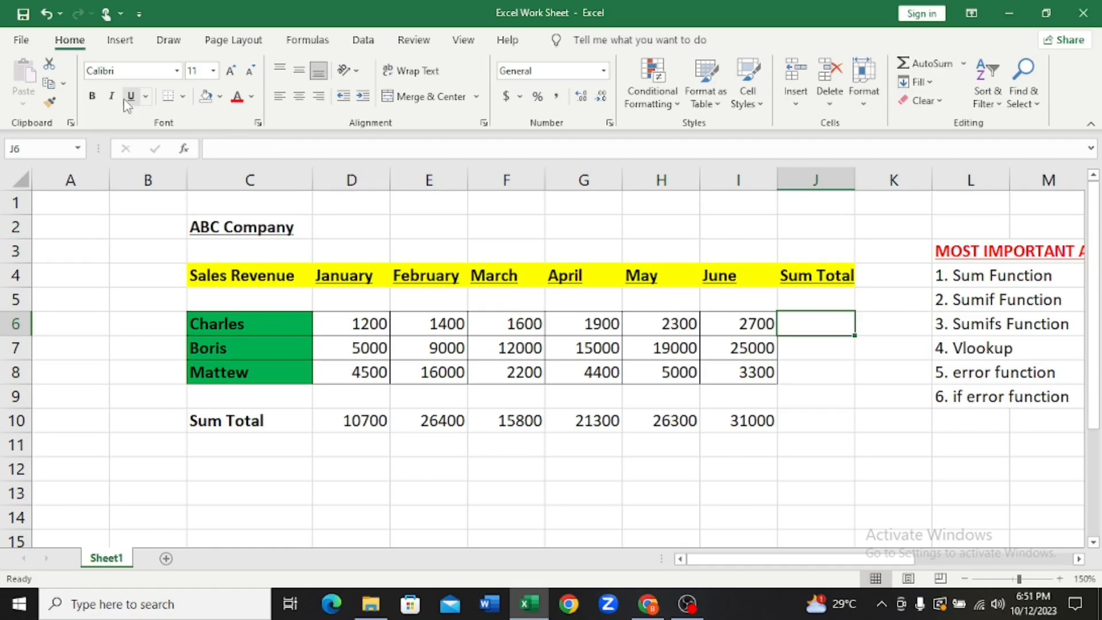
pyautogui.write('=su')
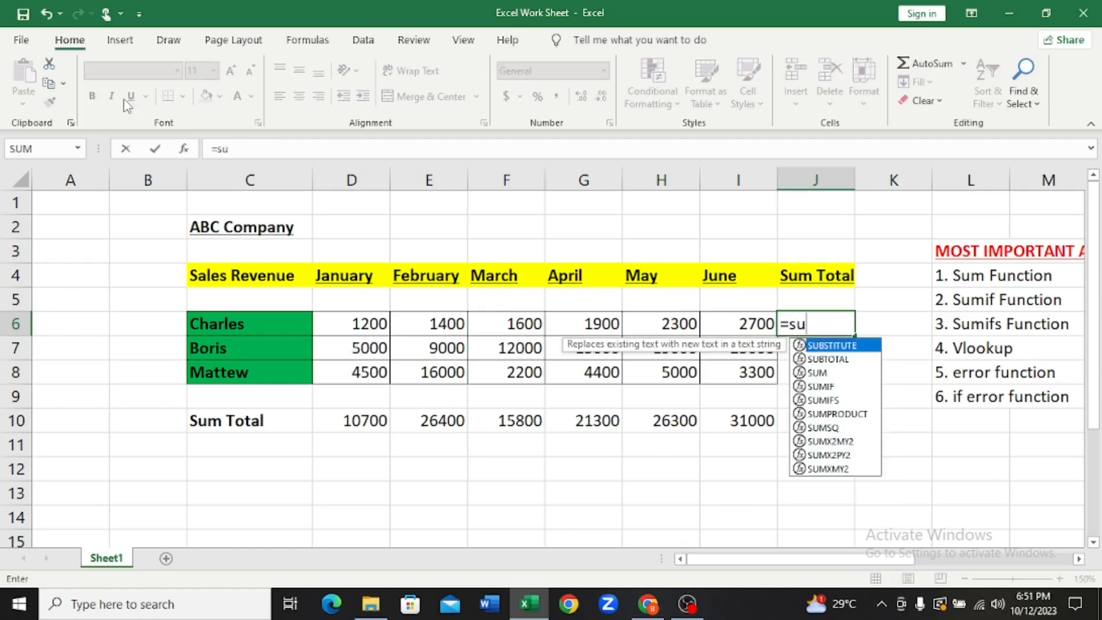
pyautogui.write('m(')
pyautogui.press('Left')
pyautogui.hotkey('shift', 'Left')
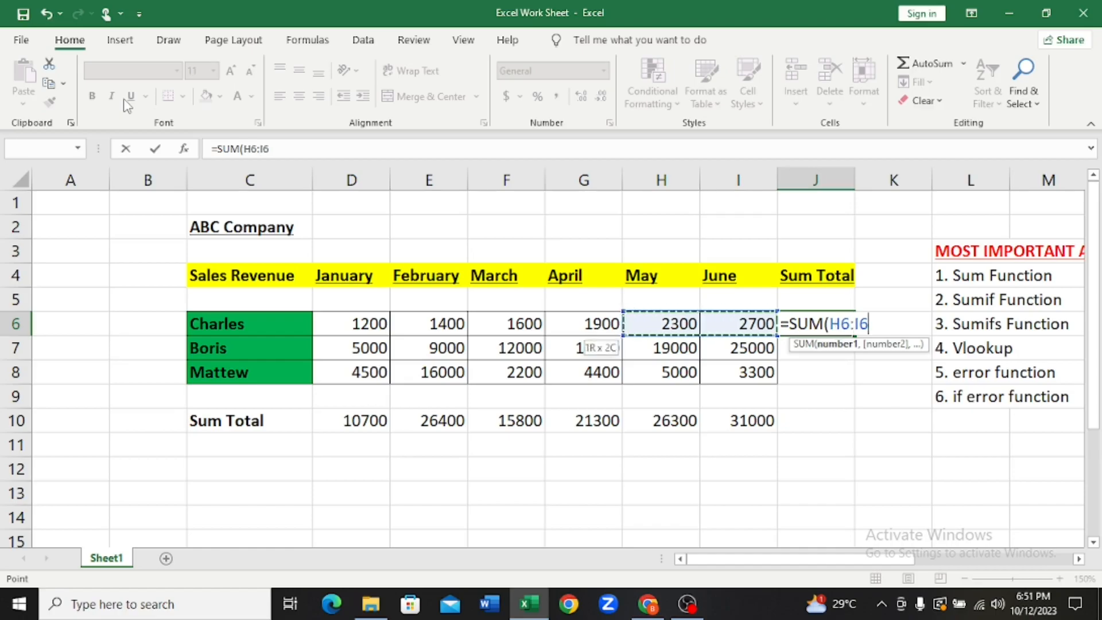
pyautogui.hotkey('shift', 'Left')
pyautogui.hotkey('shift', 'Left')
pyautogui.hotkey('shift', 'Left')
pyautogui.hotkey('shift', 'Left')
pyautogui.press('Return')
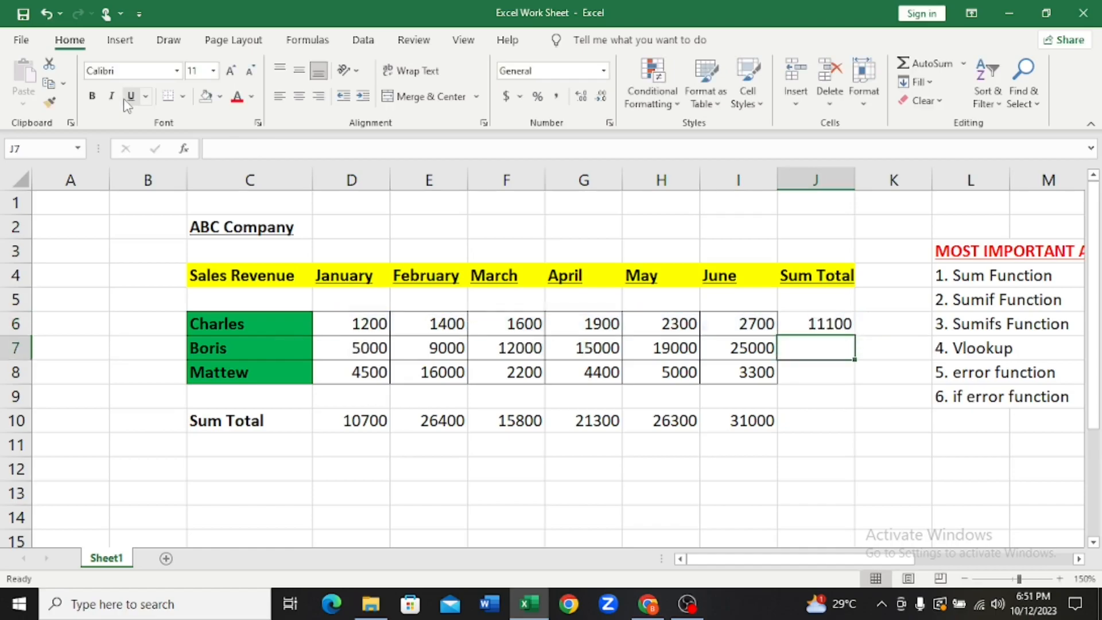
# Re-enter the first salesperson's total in J6 as =sum(d6:i6), writing the cell references out in full.
pyautogui.press('Up')
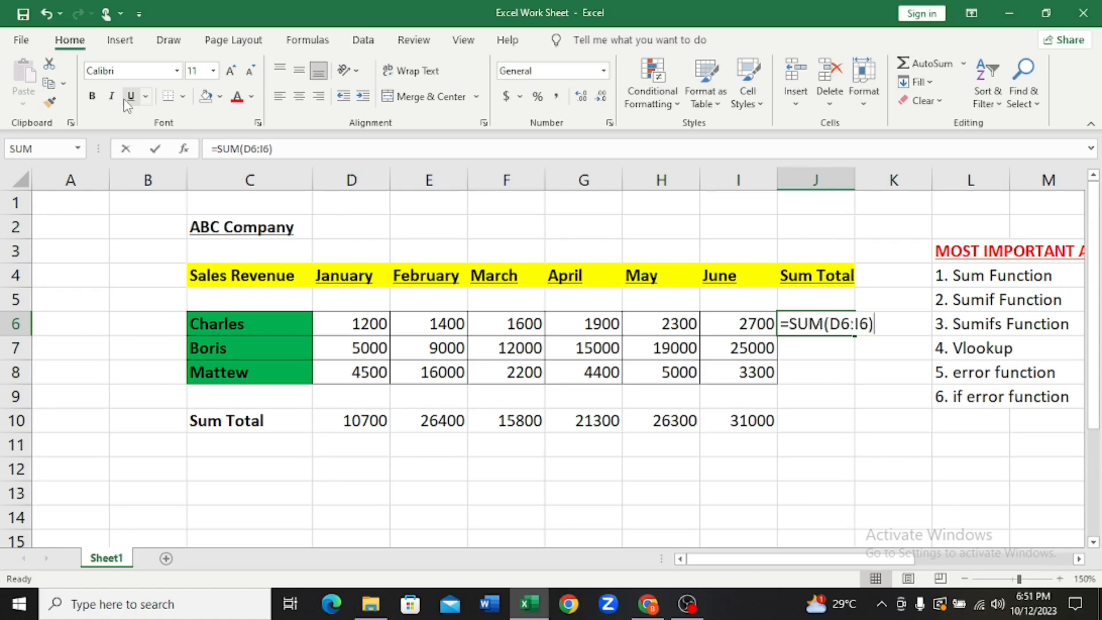
pyautogui.write('=s')
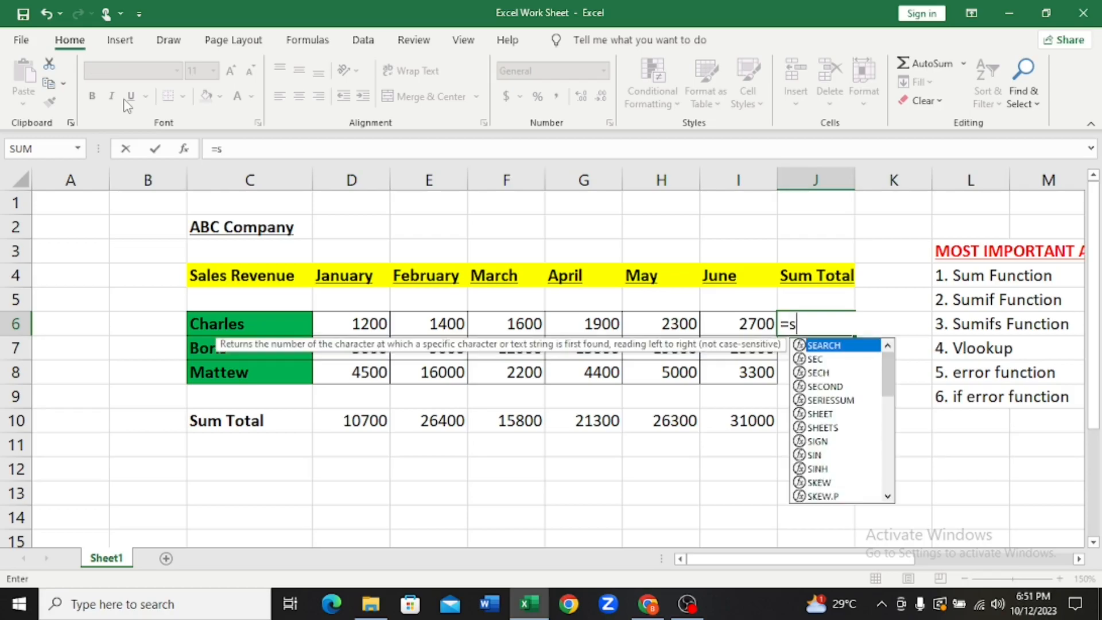
pyautogui.write('um(')
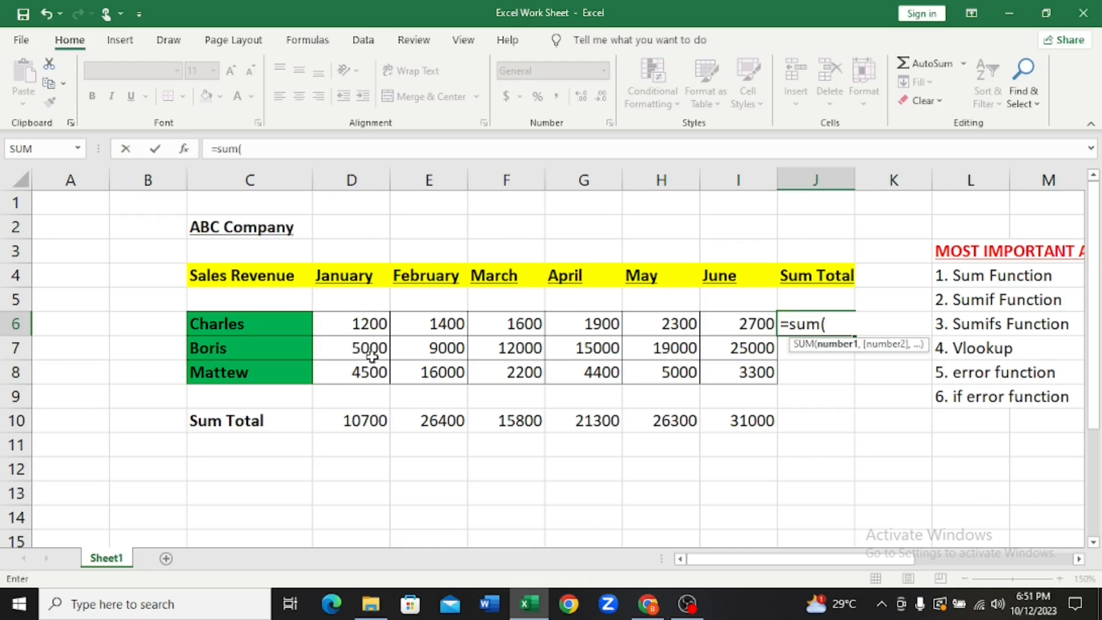
pyautogui.write('d')
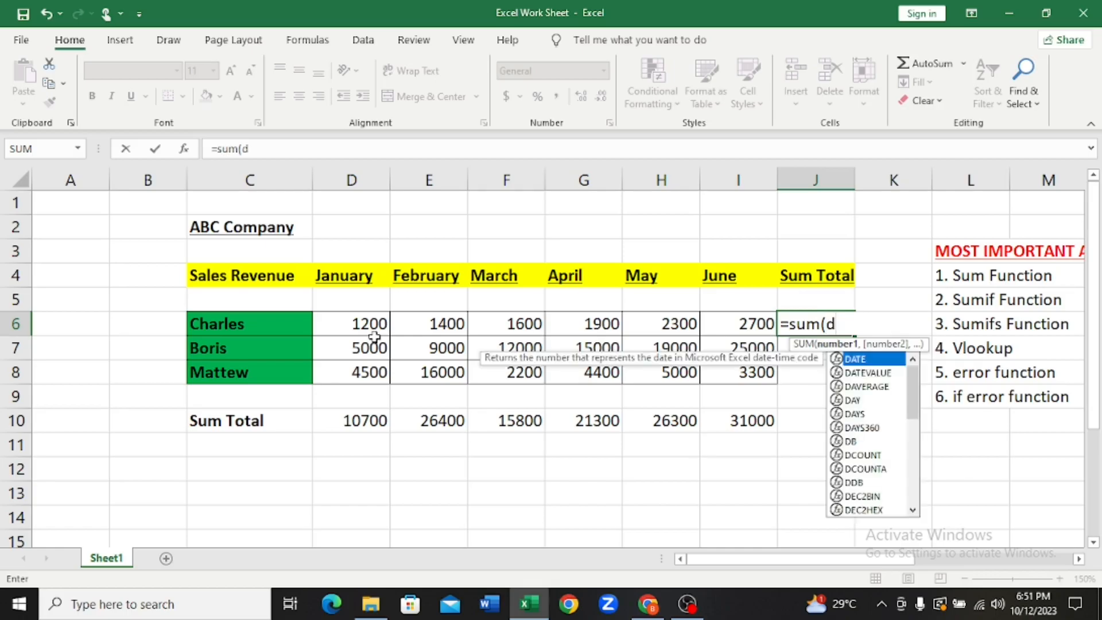
pyautogui.write('6')
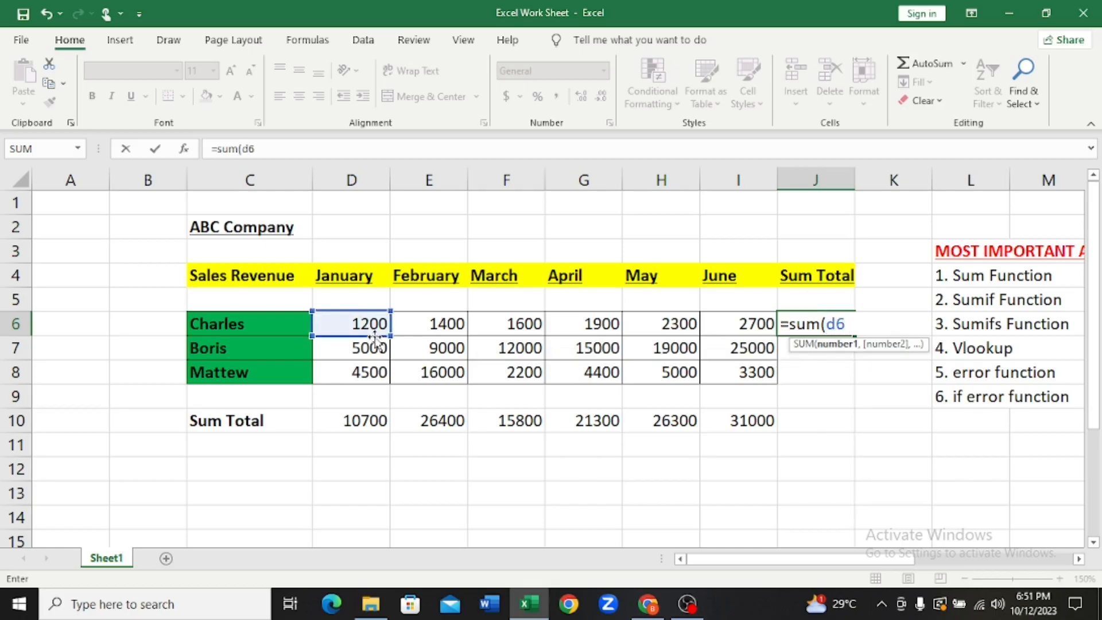
pyautogui.write(':')
pyautogui.write('i6')
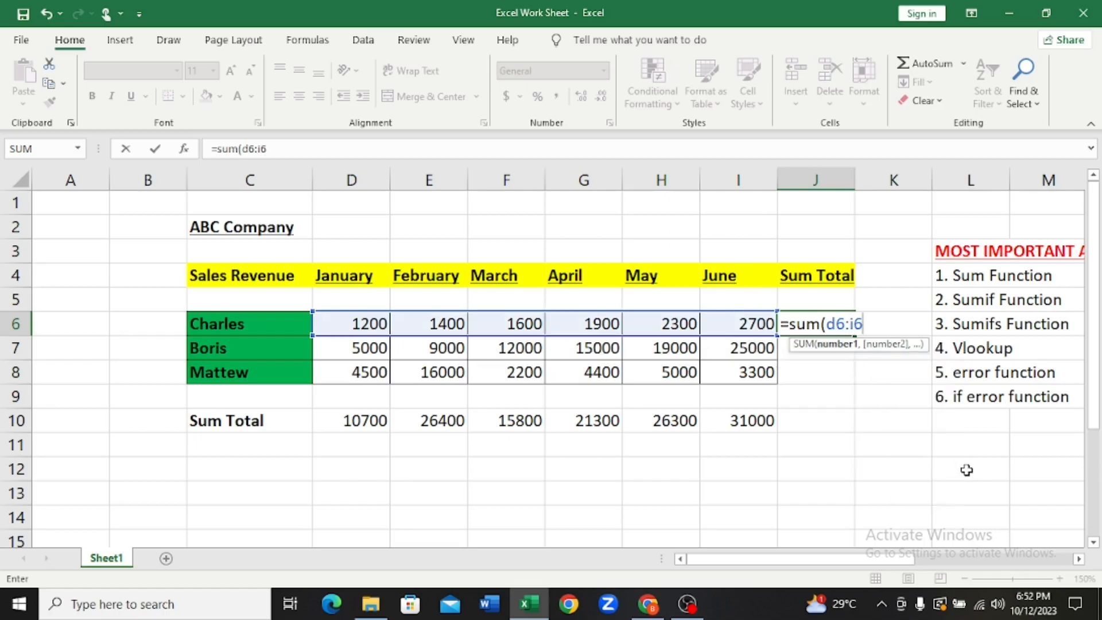
pyautogui.write(')')
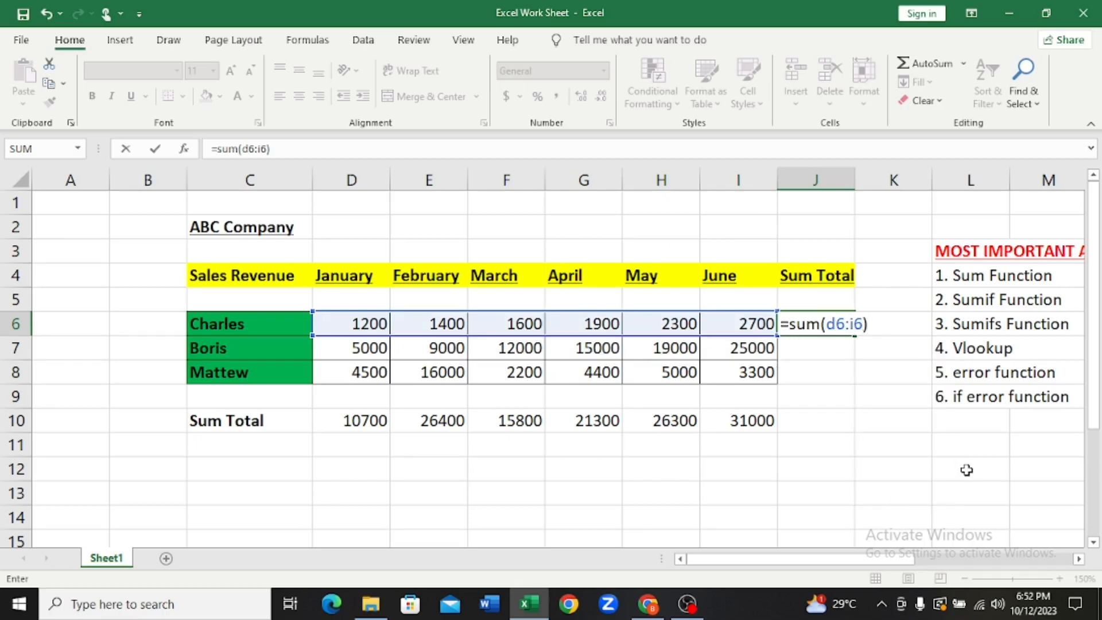
pyautogui.press('Return')
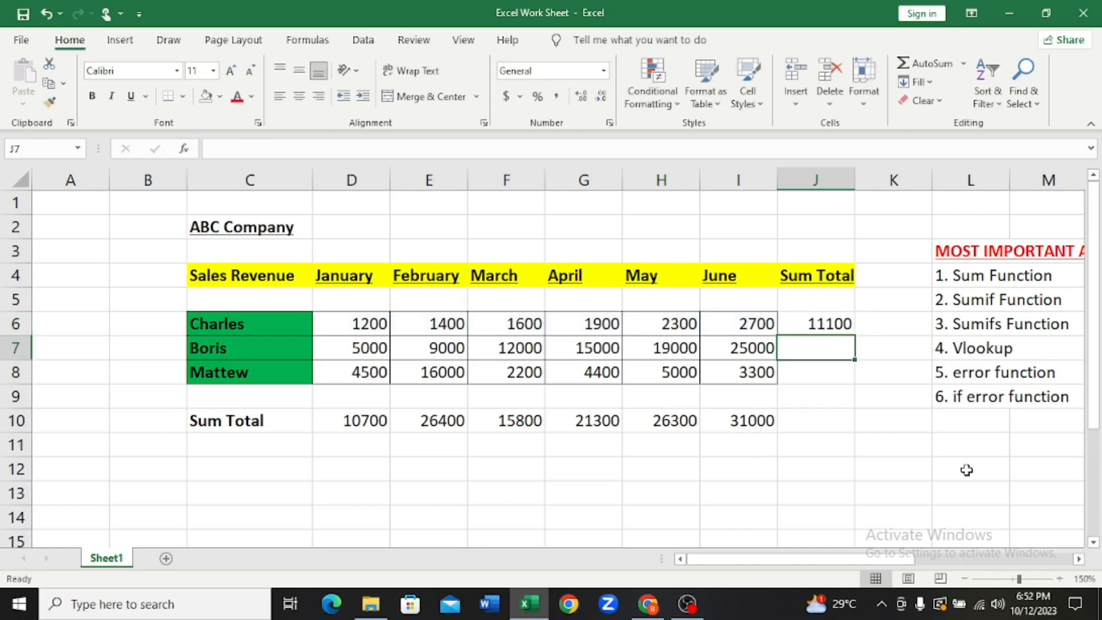
# Total the second salesperson's January to June sales in J7 with a SUM function over D7:I7.
pyautogui.press('Up')
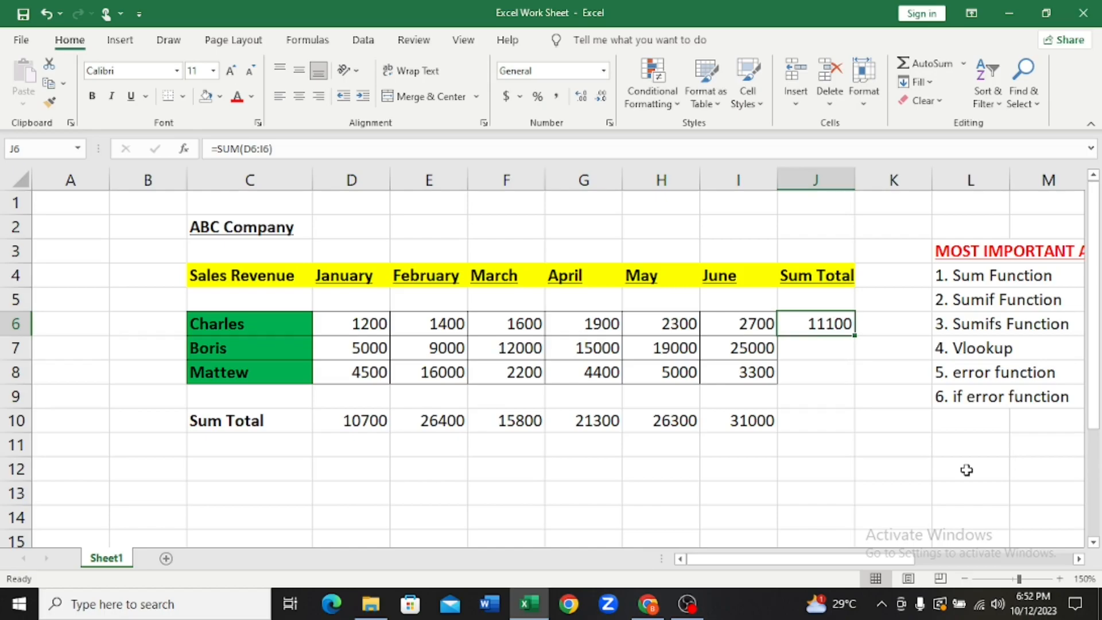
pyautogui.press('Down')
pyautogui.write('=s')
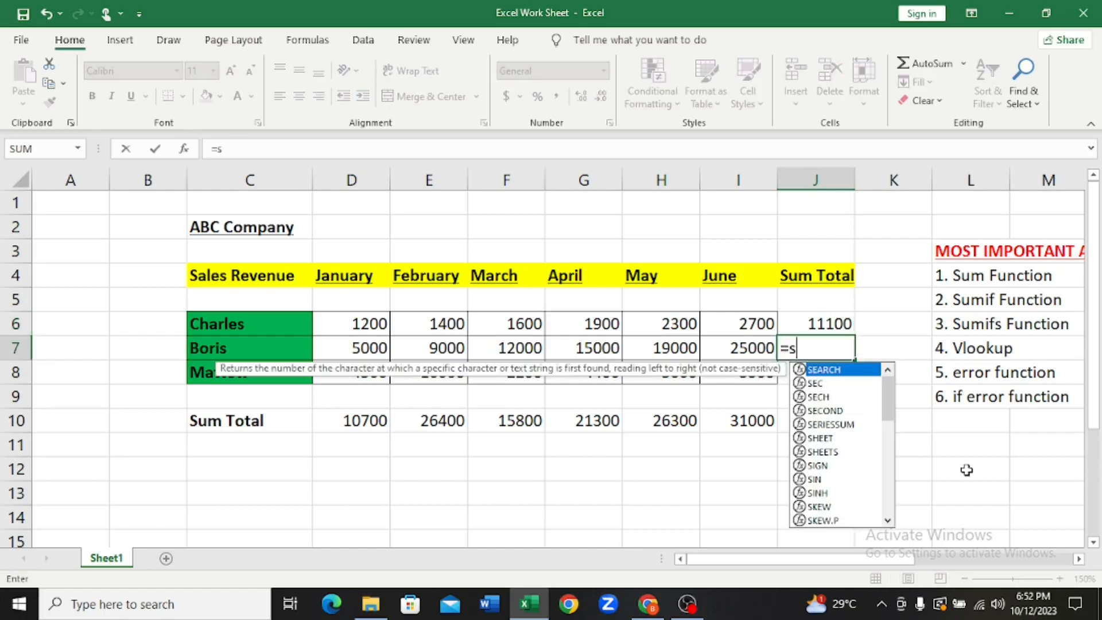
pyautogui.write('um')
pyautogui.press('Tab')
pyautogui.press('Left')
pyautogui.hotkey('shift', 'Left')
pyautogui.hotkey('shift', 'Left')
pyautogui.hotkey('shift', 'Left')
pyautogui.hotkey('shift', 'Left')
pyautogui.hotkey('shift', 'Left')
pyautogui.press('Return')
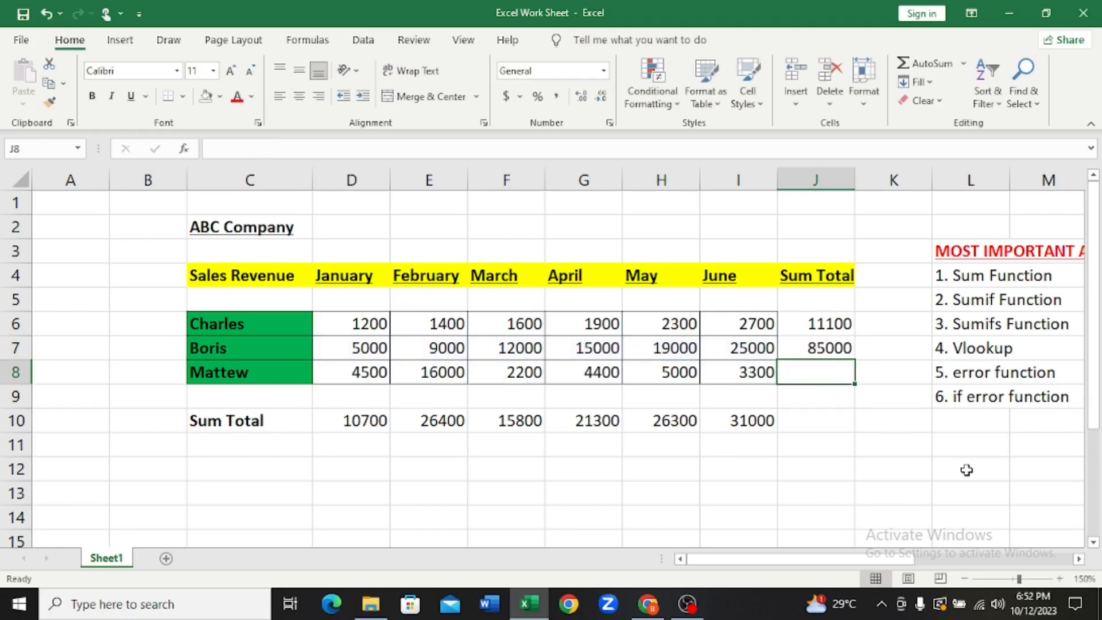
# Total the third salesperson's January to June sales in J8 with a SUM function over D8:I8, discarding the AutoSum suggestion.
pyautogui.hotkey('alt', '=')
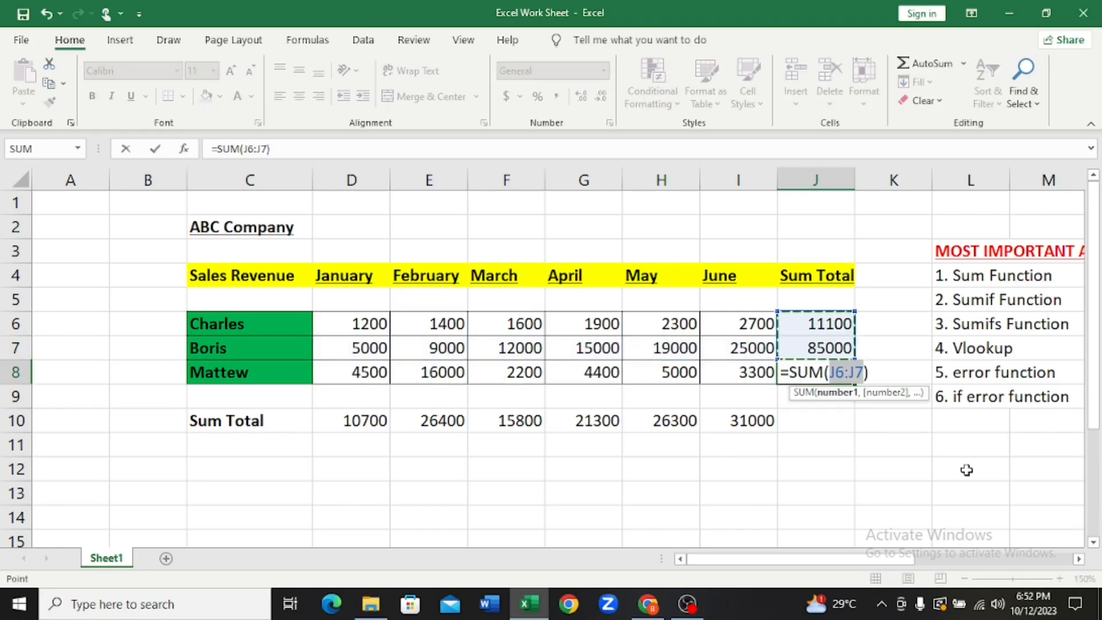
pyautogui.press('Escape')
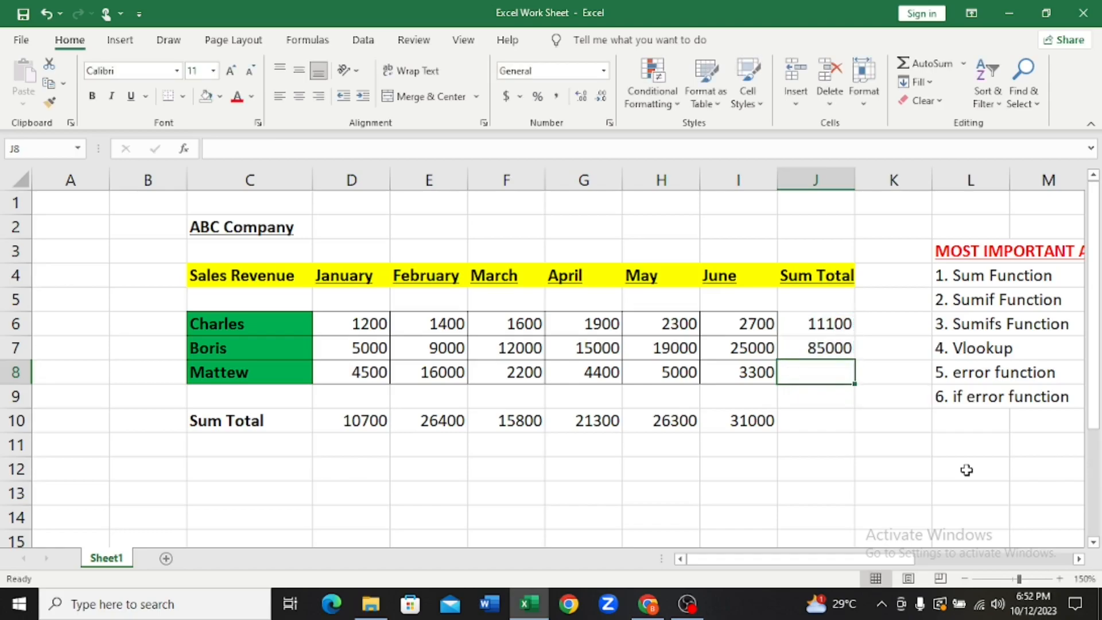
pyautogui.write('=sum')
pyautogui.press('Tab')
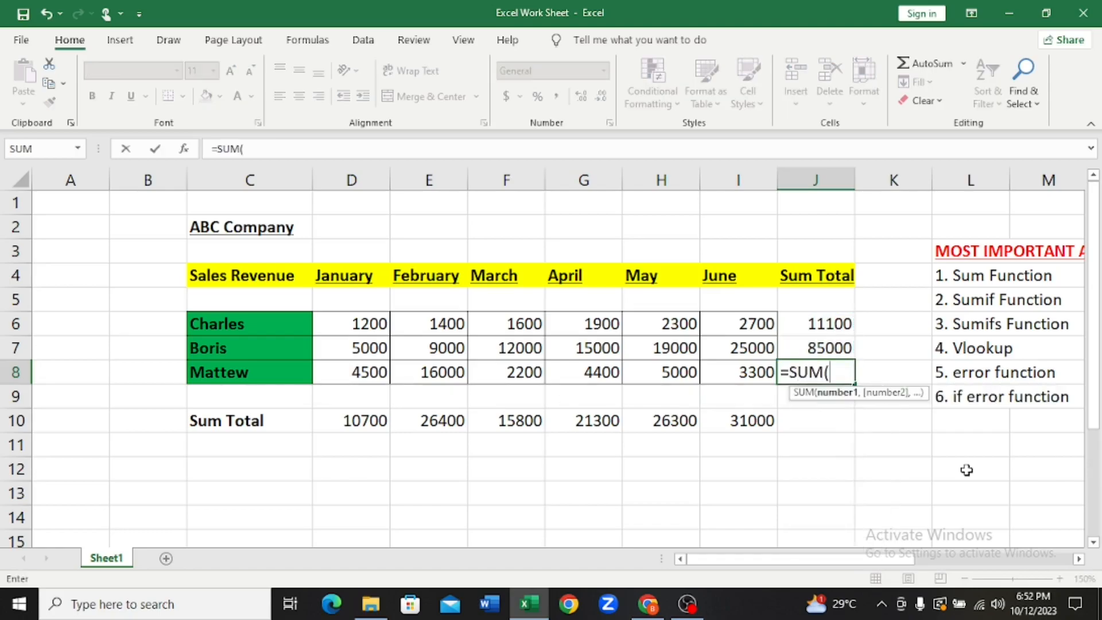
pyautogui.press('Left')
pyautogui.hotkey('shift', 'Left')
pyautogui.hotkey('shift', 'Left')
pyautogui.hotkey('shift', 'Left')
pyautogui.hotkey('shift', 'Left')
pyautogui.hotkey('shift', 'Left')
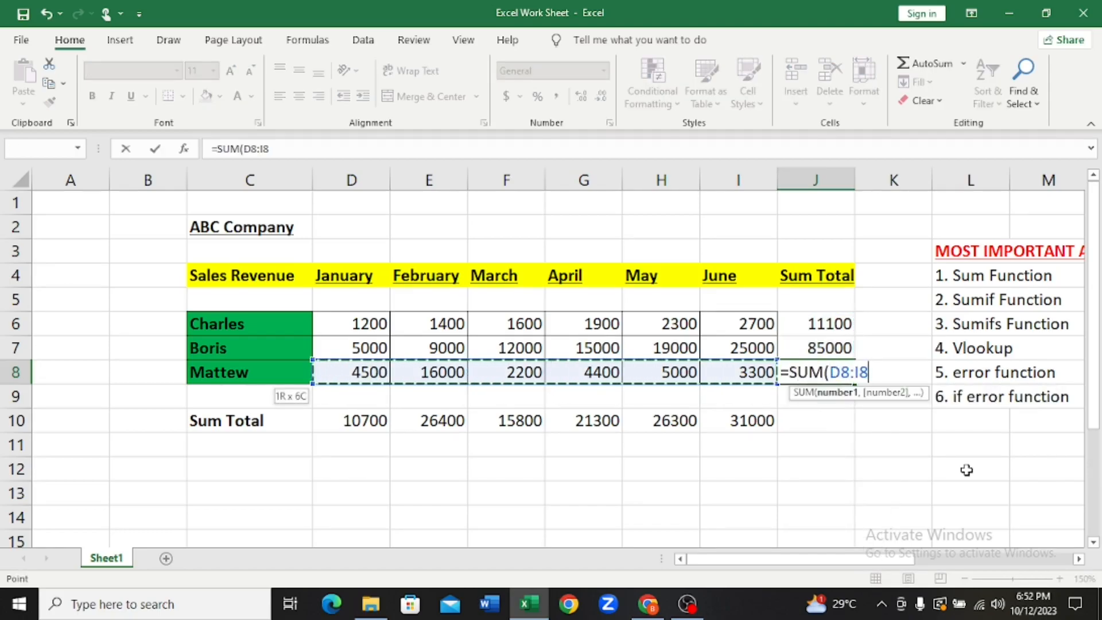
pyautogui.press('Return')
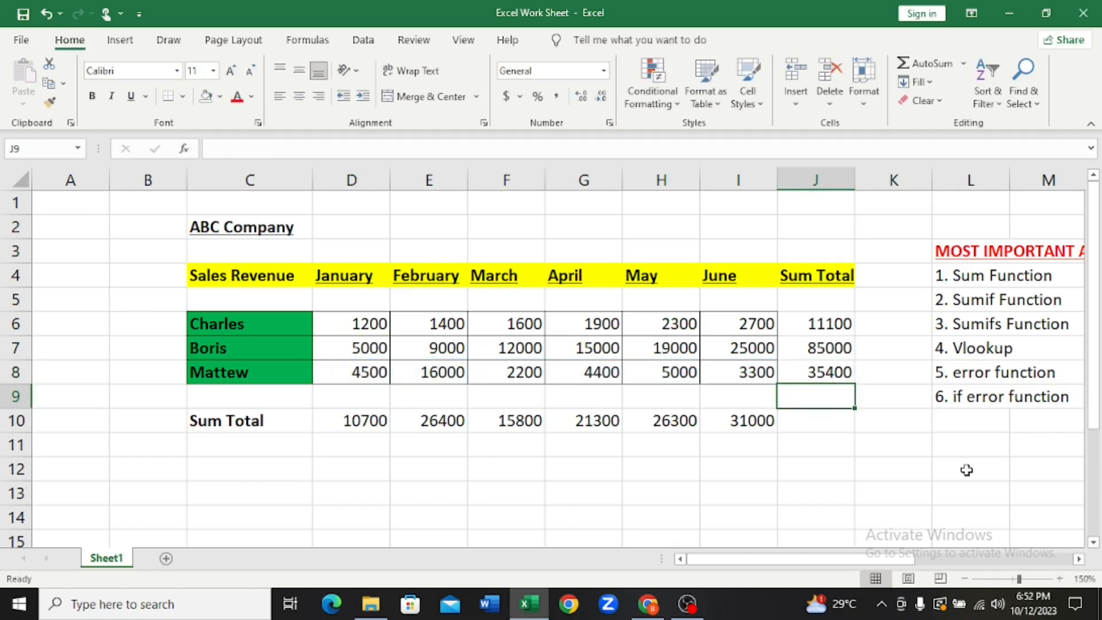